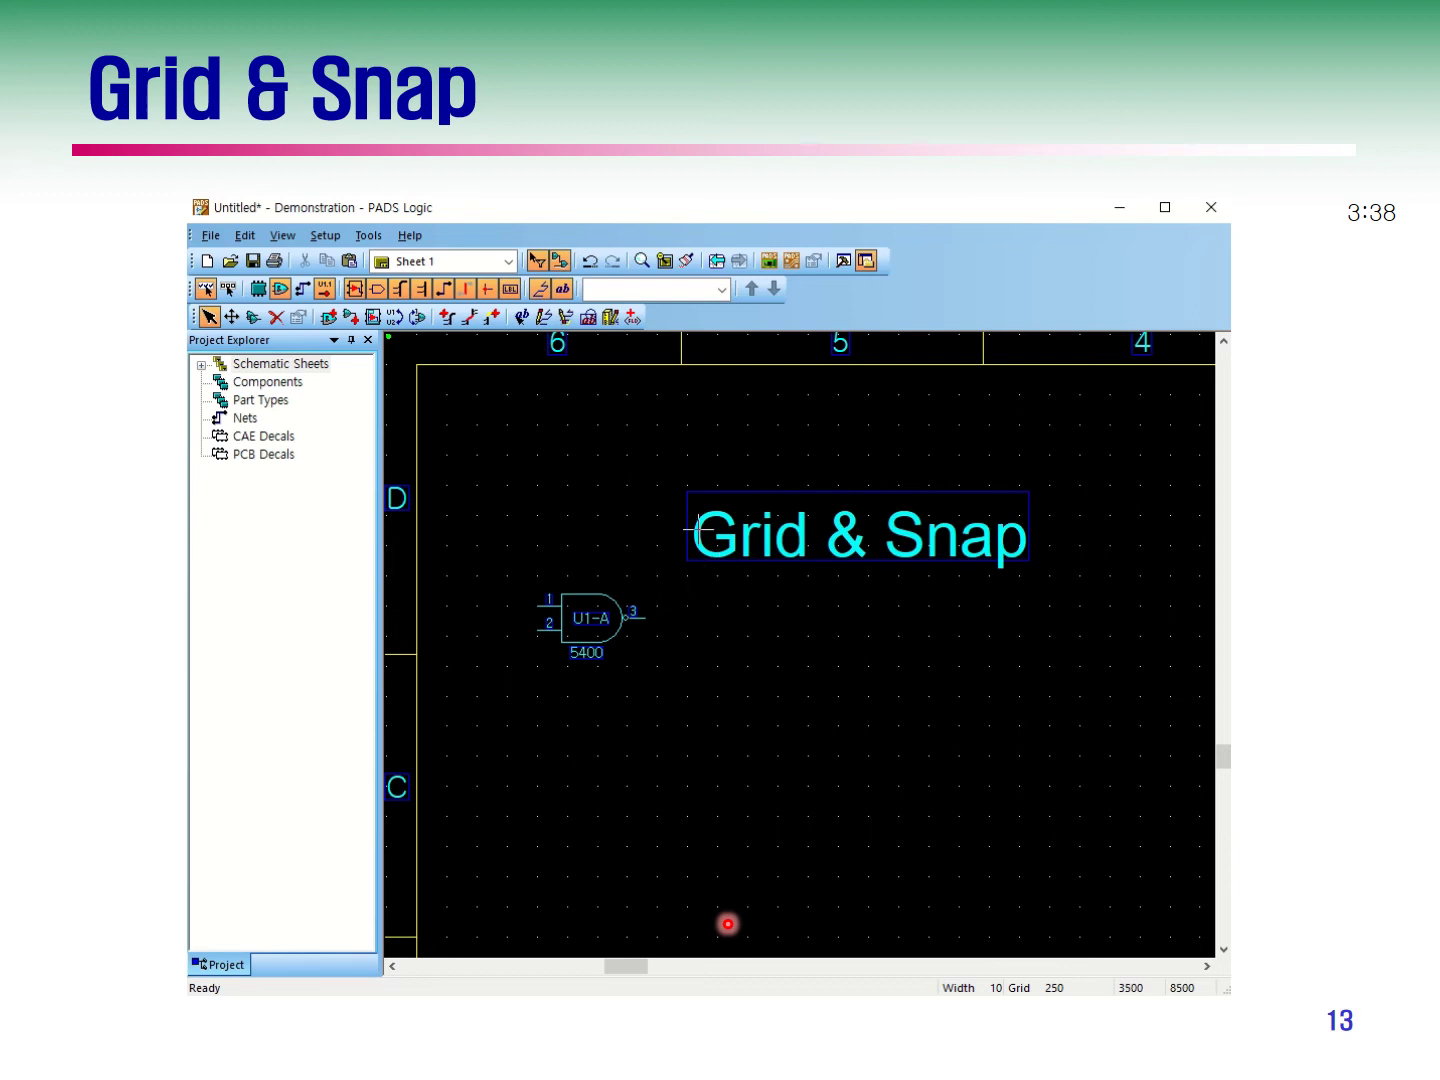
# - Move gate U1-A 750 to the right on the sheet and set the display grid to 1000
pyautogui.moveTo(596, 606); pyautogui.dragTo(640, 620)
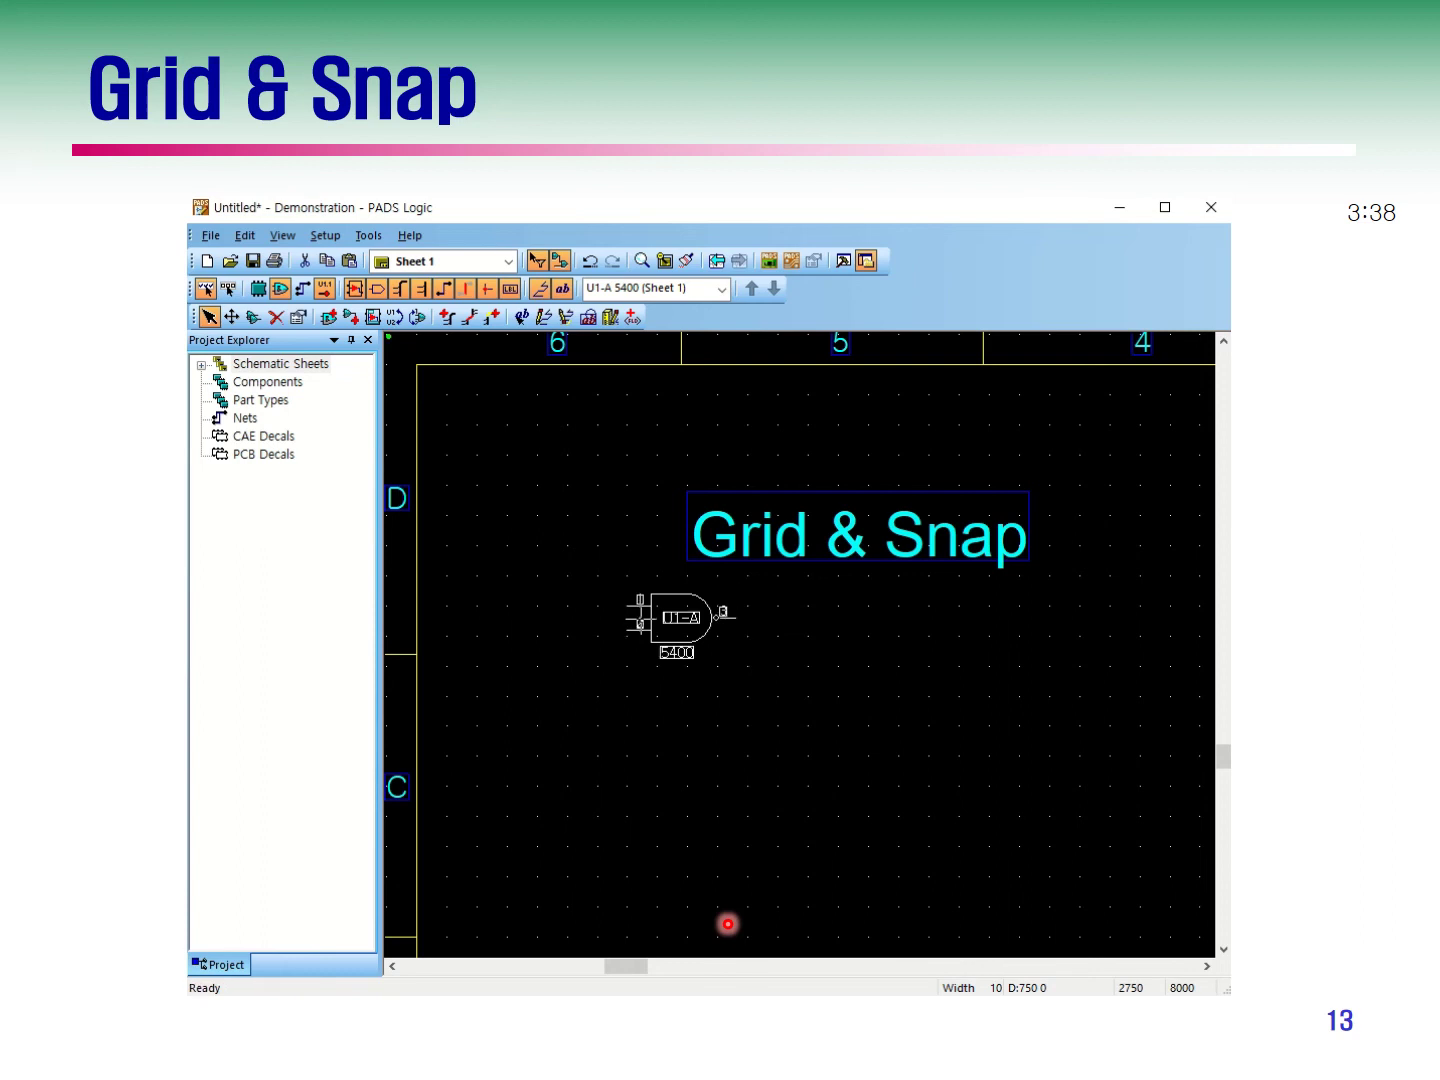
pyautogui.write('gd')
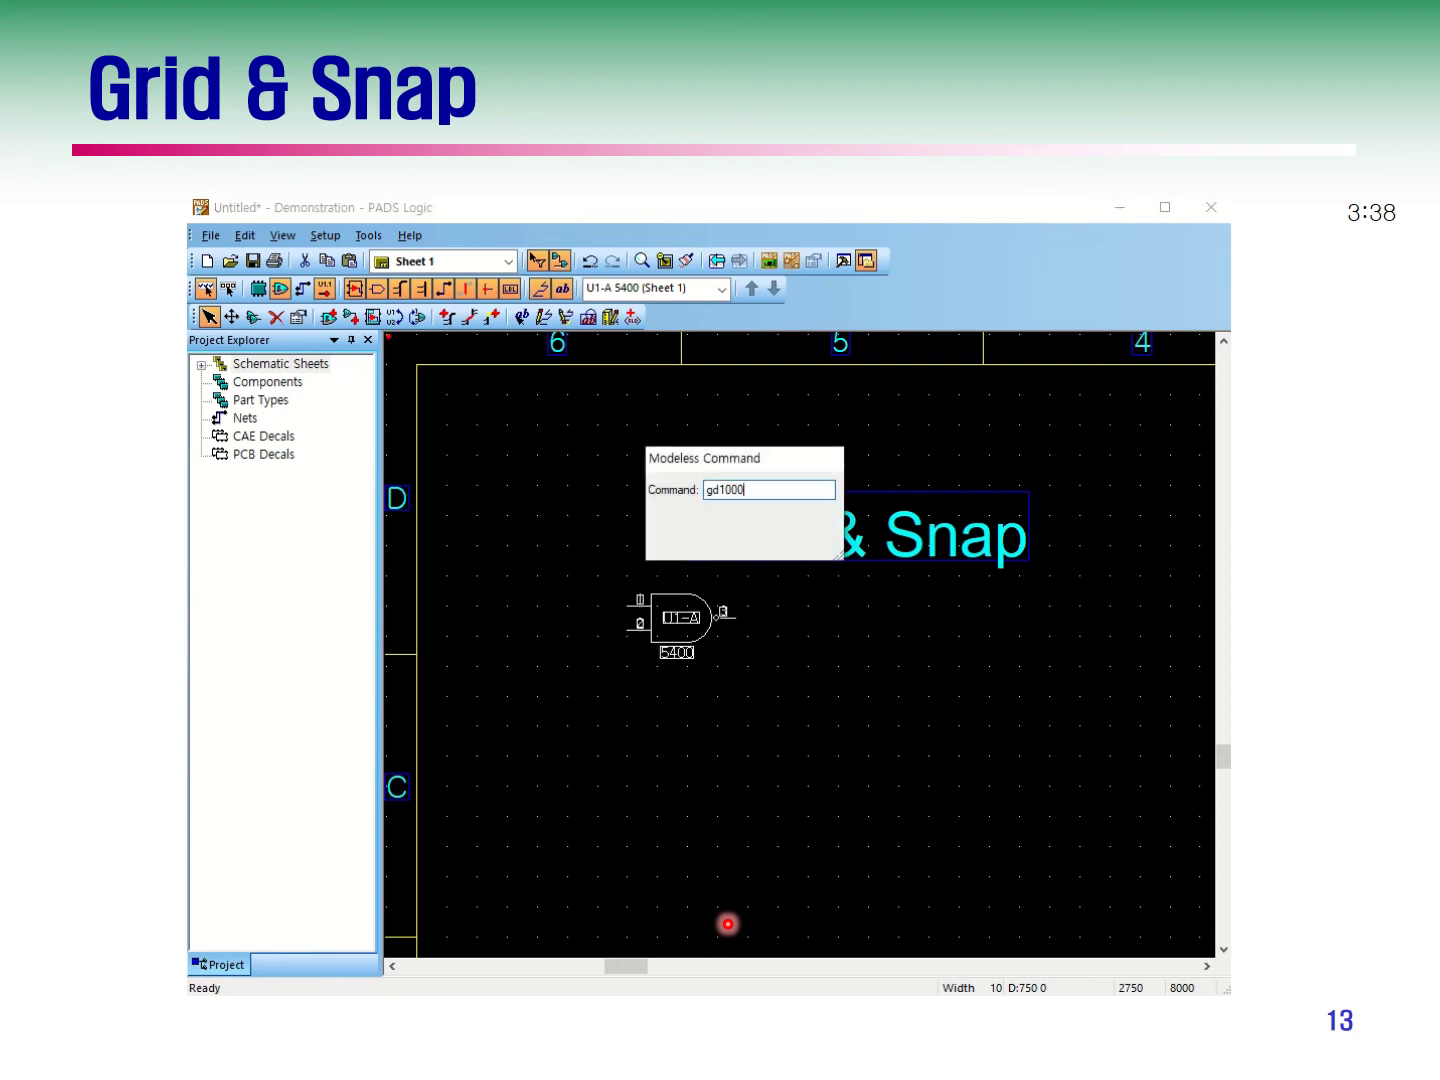
pyautogui.write('1000')
pyautogui.press('Return')
# - Move gate U1-A 2250 to the right and 500 down, and set the display grid to 250
pyautogui.moveTo(668, 636); pyautogui.dragTo(889, 677)
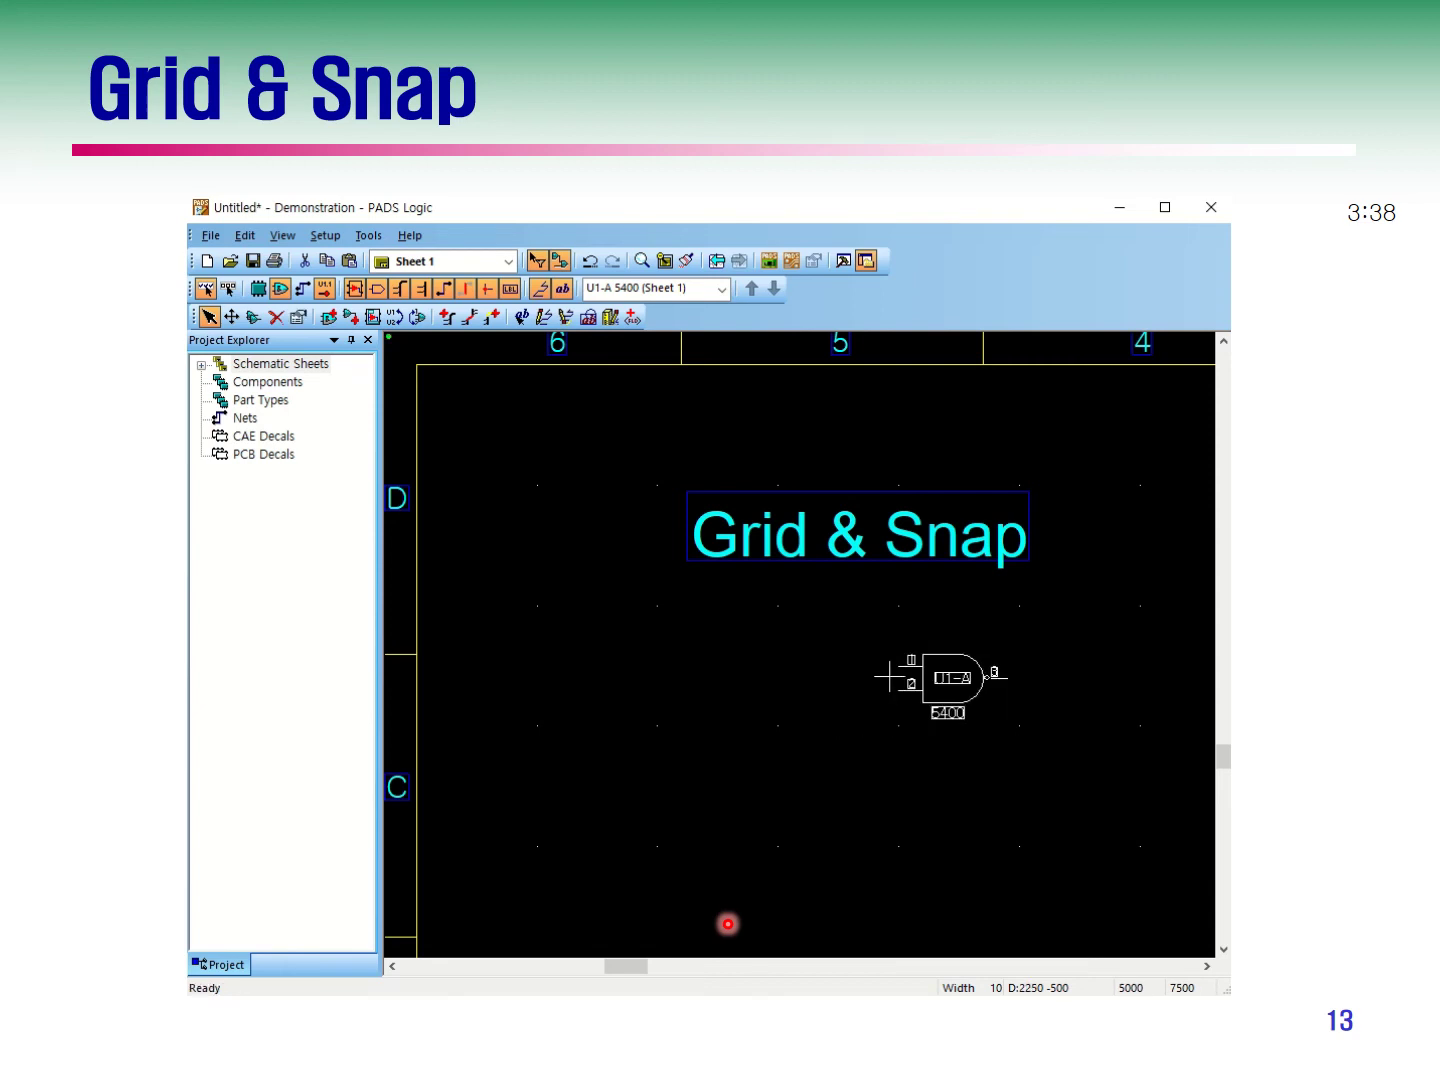
pyautogui.write('gd')
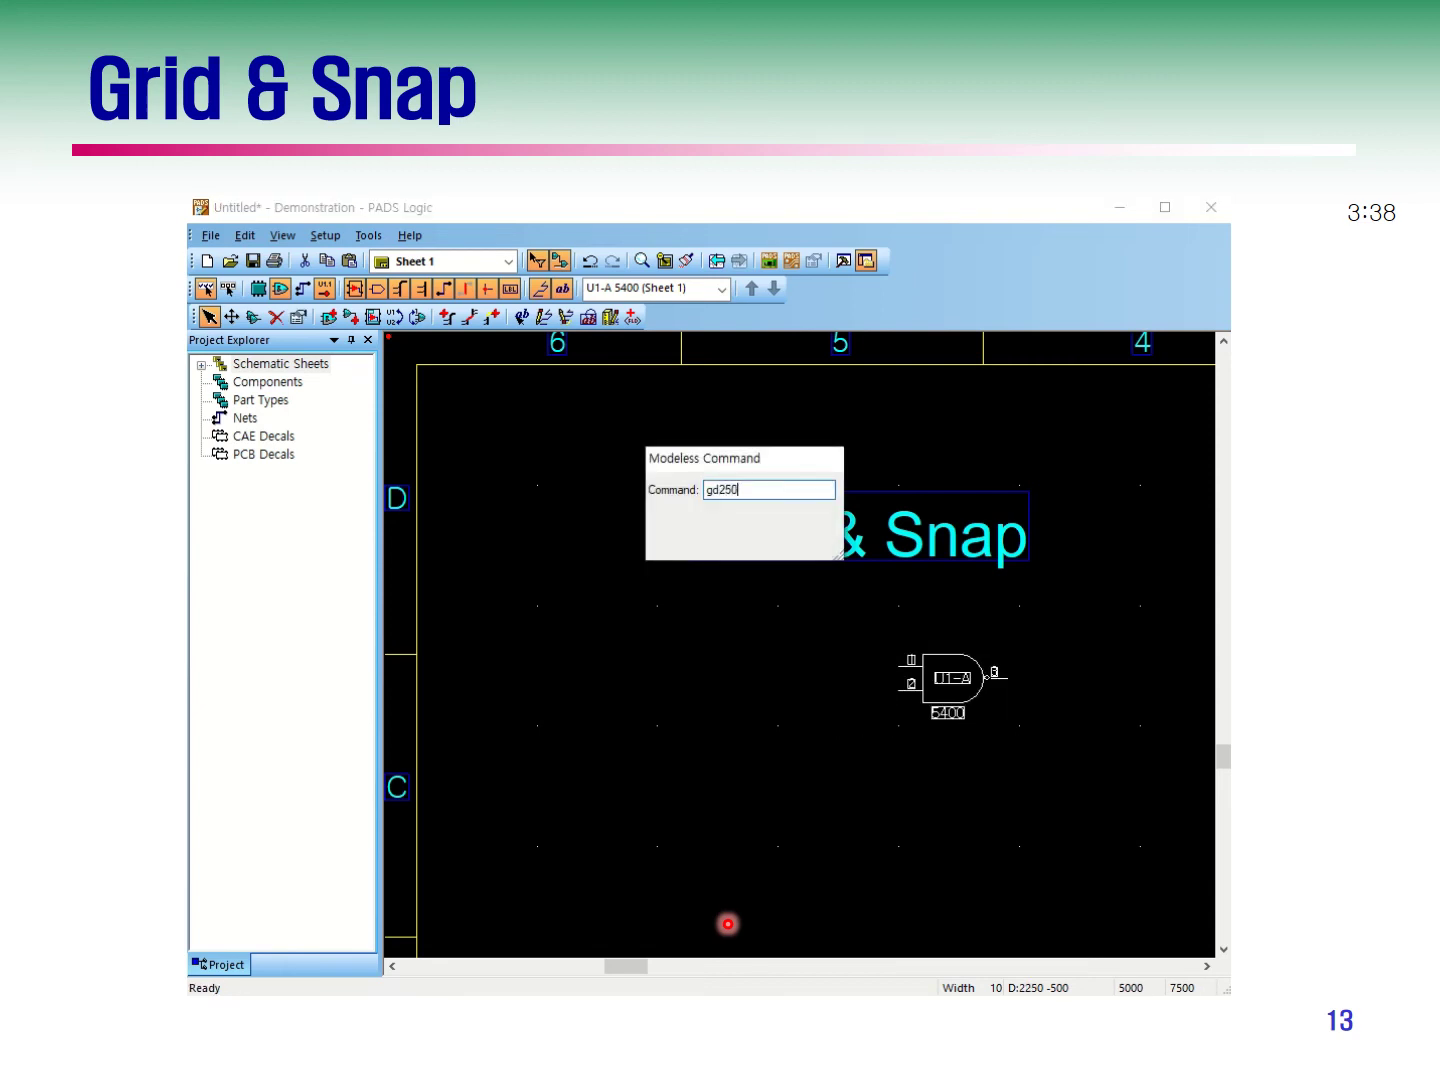
pyautogui.write('250')
pyautogui.press('Return')
# - Set the design grid to 1000 and move gate U1-A 1000 to the left and 500 up
pyautogui.write('g1000')
pyautogui.press('Return')
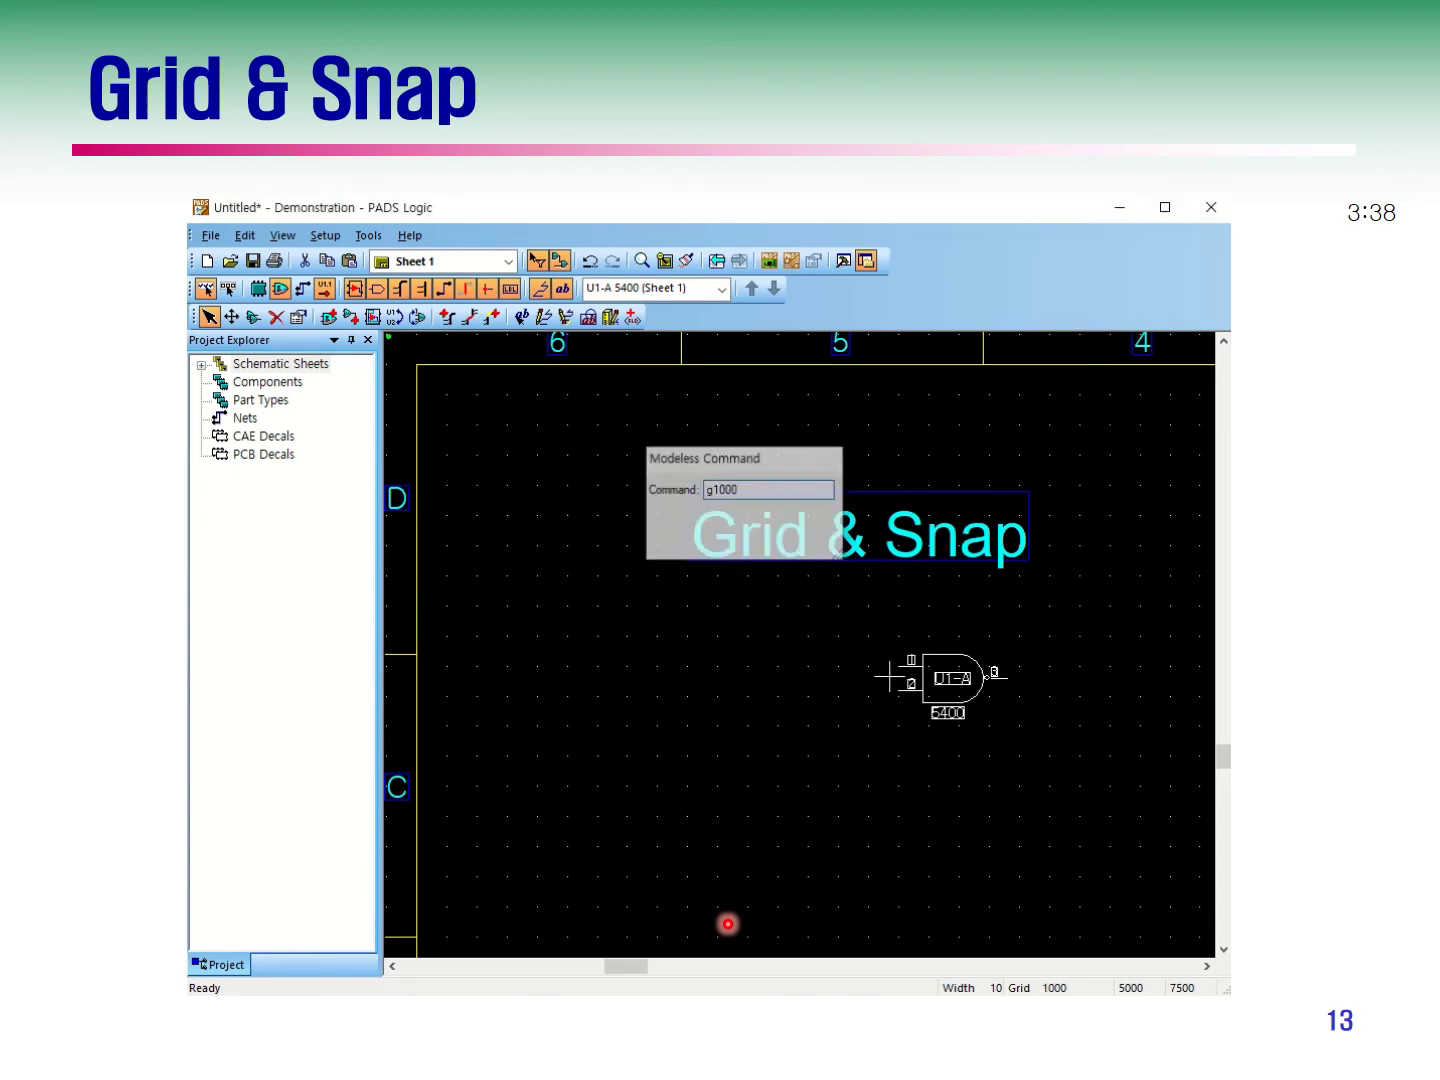
pyautogui.moveTo(940, 661); pyautogui.dragTo(773, 649)
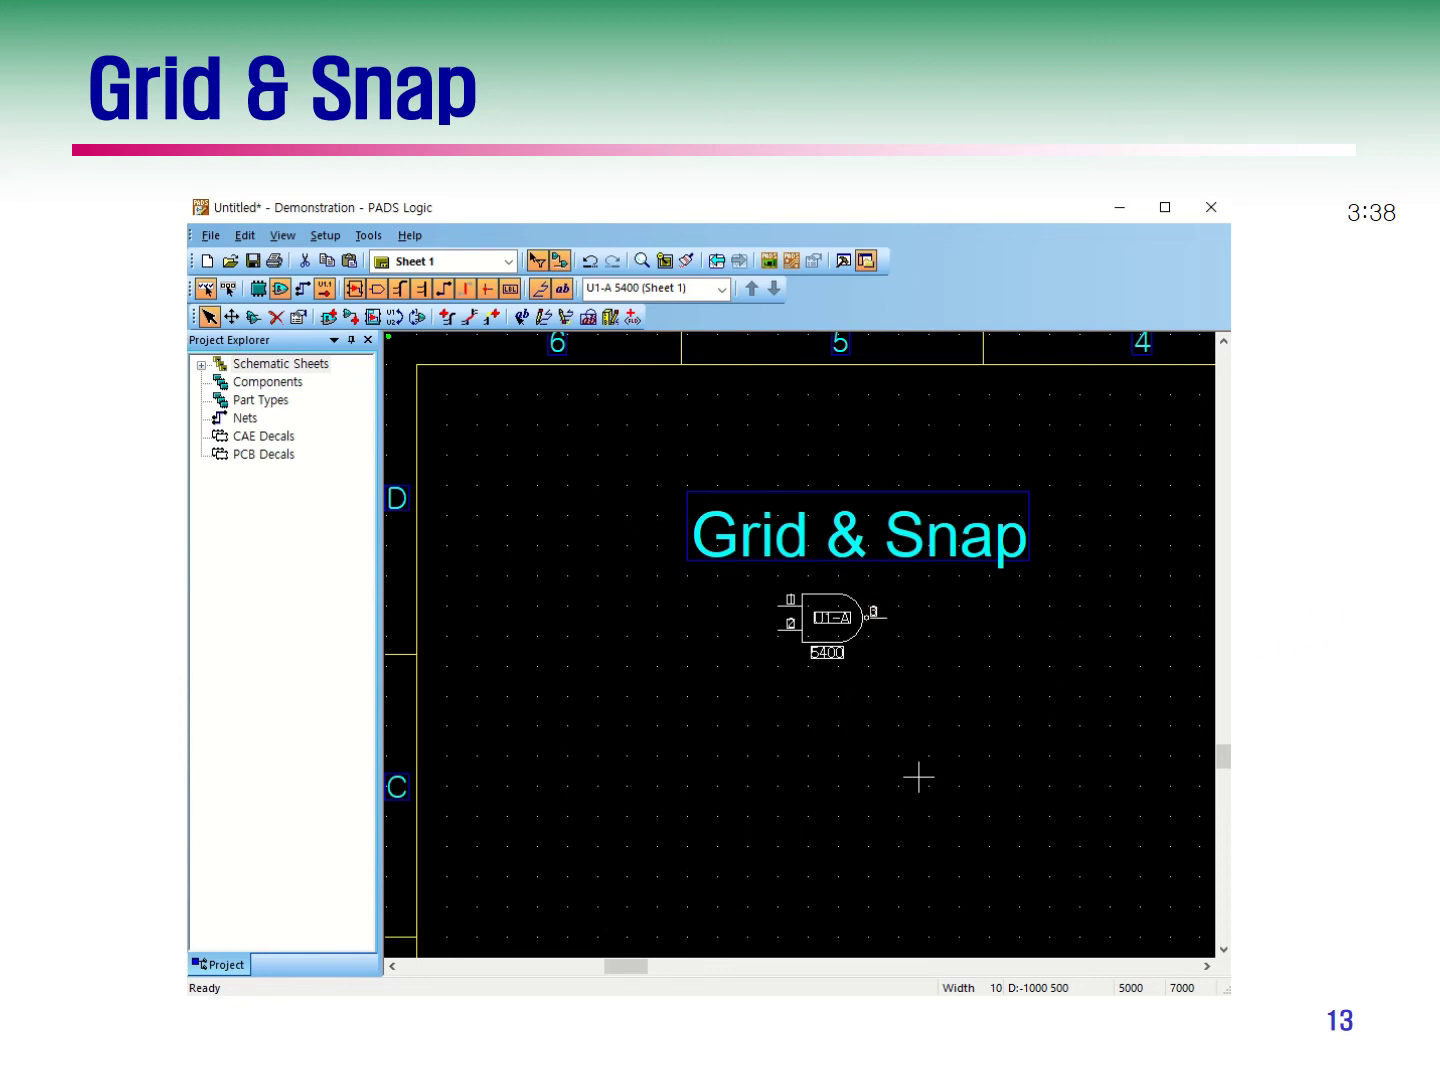
pyautogui.moveTo(195, 185)
pyautogui.mouseDown()
pyautogui.moveTo(140, 45)
pyautogui.moveTo(229, 165)
pyautogui.moveTo(193, 178)
pyautogui.mouseUp()
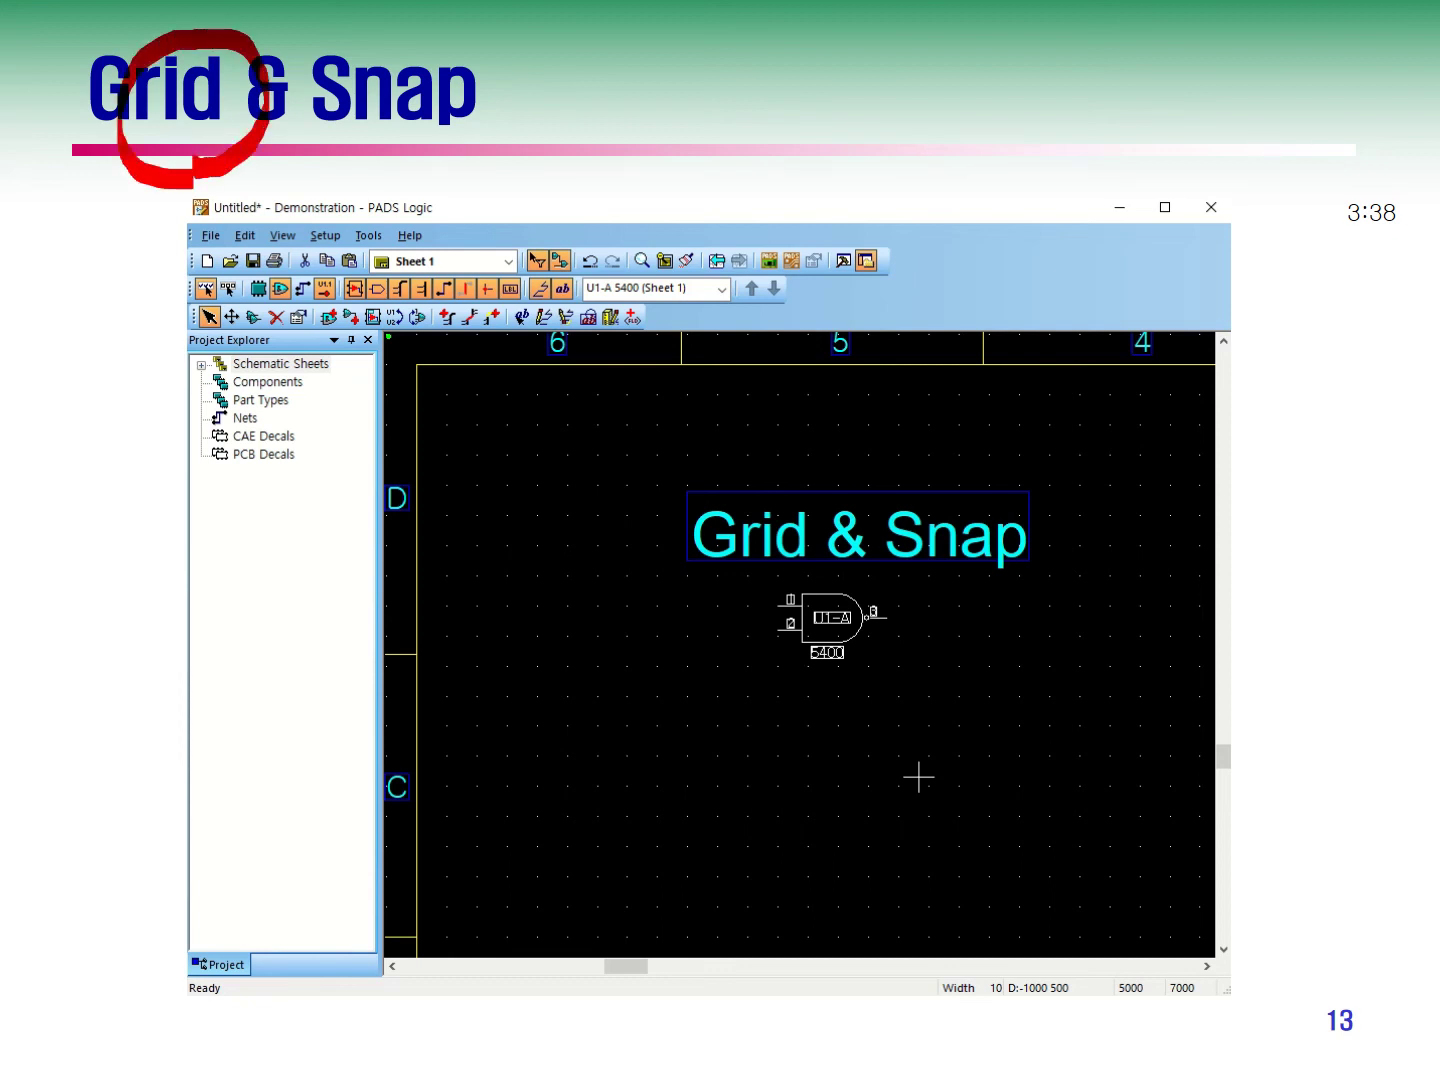
pyautogui.moveTo(250, 571)
pyautogui.mouseDown()
pyautogui.moveTo(371, 569)
pyautogui.moveTo(337, 620)
pyautogui.mouseUp()
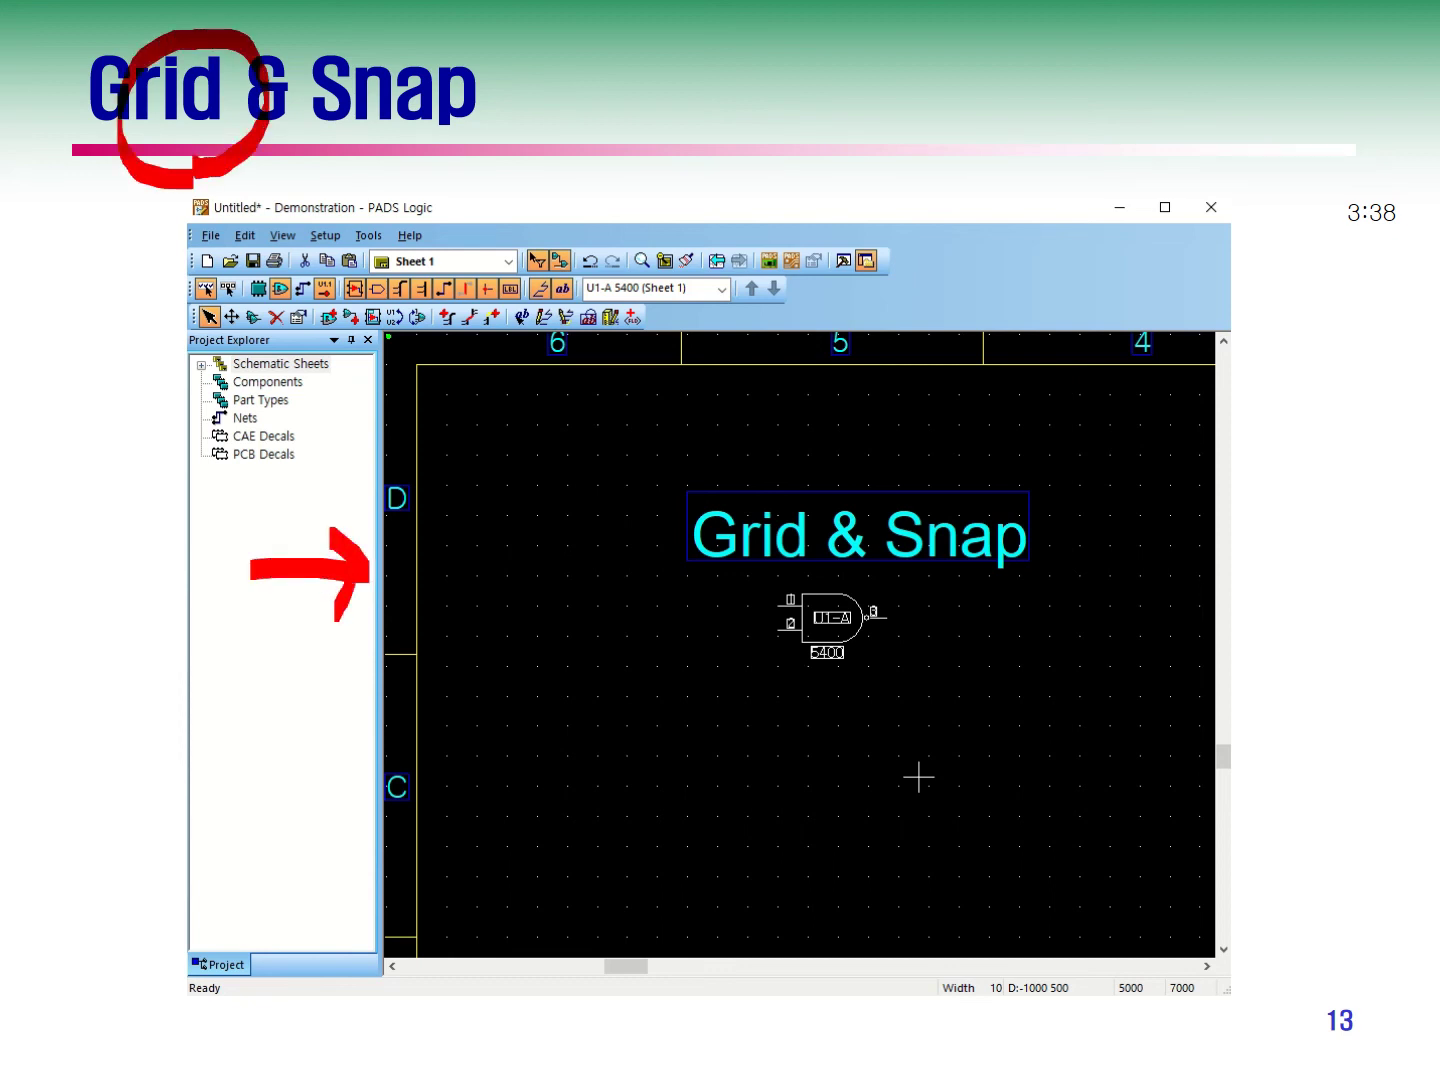
pyautogui.moveTo(415, 183)
pyautogui.mouseDown()
pyautogui.moveTo(338, 114)
pyautogui.moveTo(467, 173)
pyautogui.mouseUp()
pyautogui.moveTo(561, 177)
pyautogui.mouseDown()
pyautogui.moveTo(740, 139)
pyautogui.moveTo(778, 200)
pyautogui.moveTo(886, 95)
pyautogui.moveTo(969, 200)
pyautogui.mouseUp()
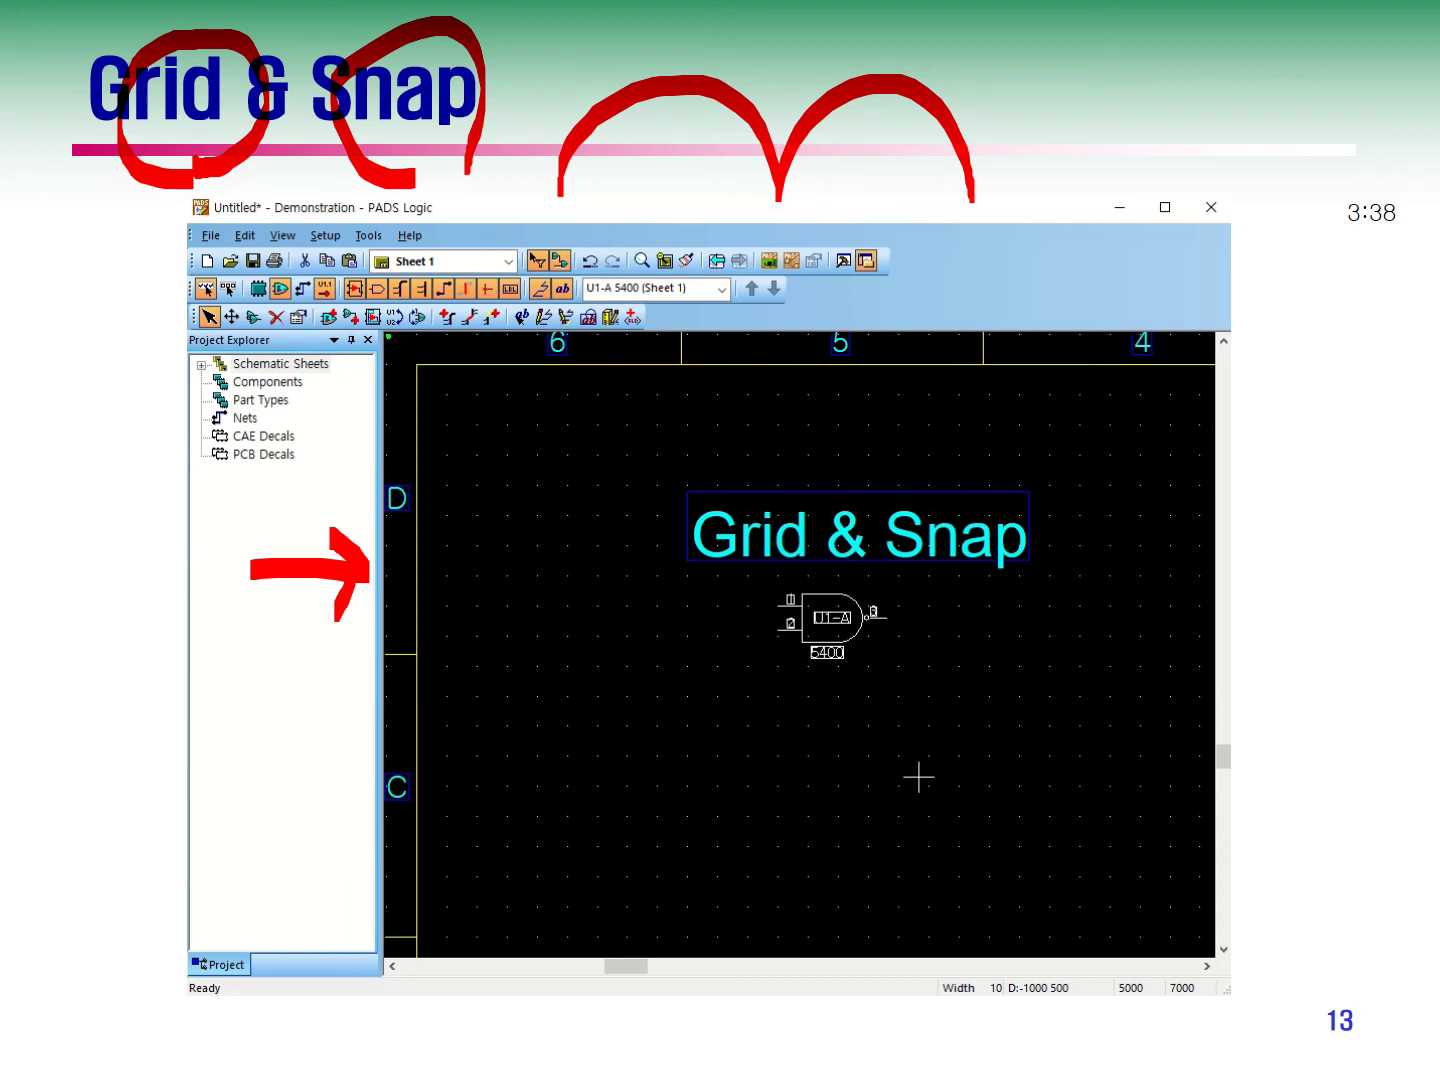
pyautogui.moveTo(315, 128); pyautogui.dragTo(457, 133)
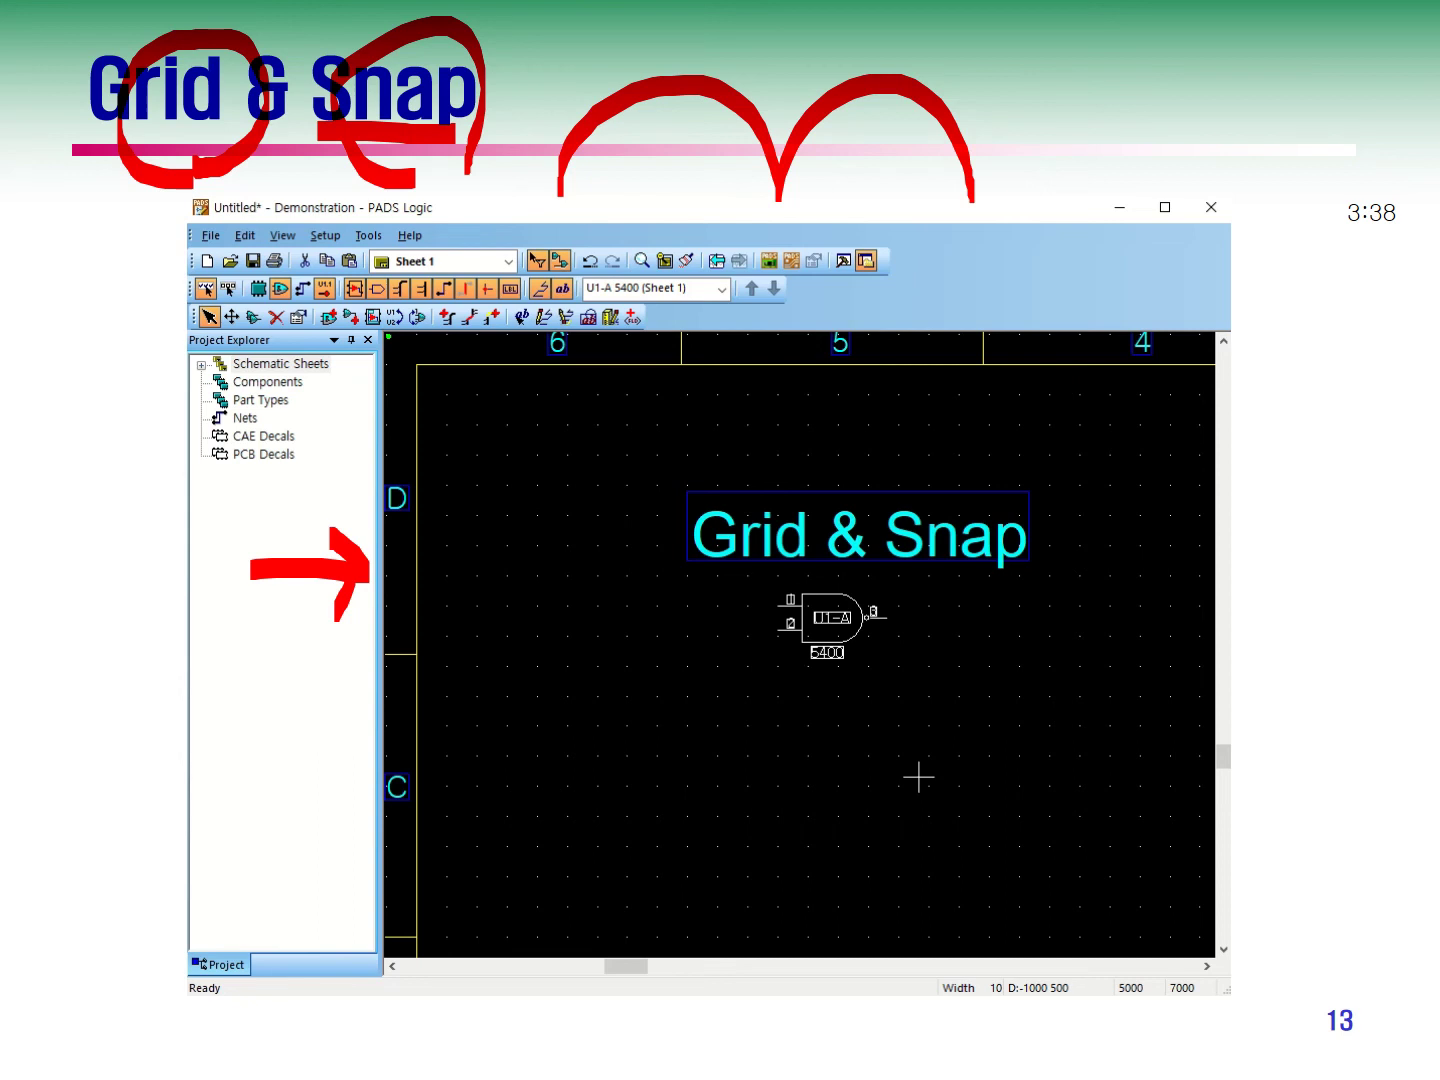
pyautogui.moveTo(361, 185)
pyautogui.mouseDown()
pyautogui.moveTo(365, 222)
pyautogui.moveTo(348, 206)
pyautogui.moveTo(372, 230)
pyautogui.mouseUp()
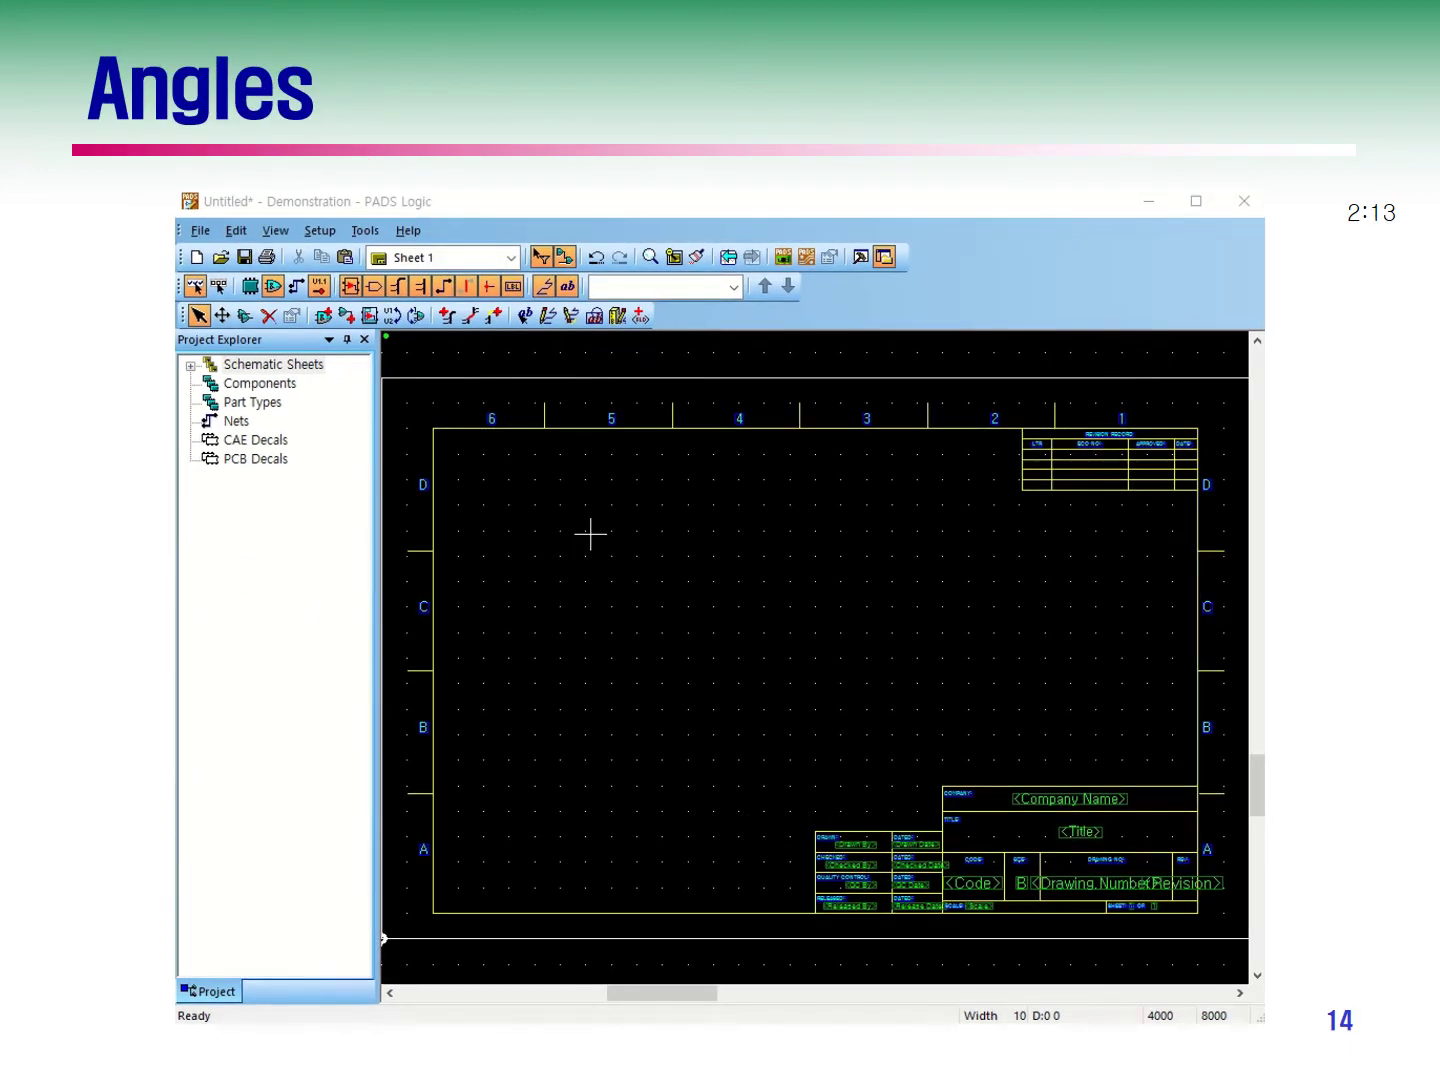
# - Add the free text "Angles" near the upper-left corner of the sheet frame
pyautogui.click(526, 315)
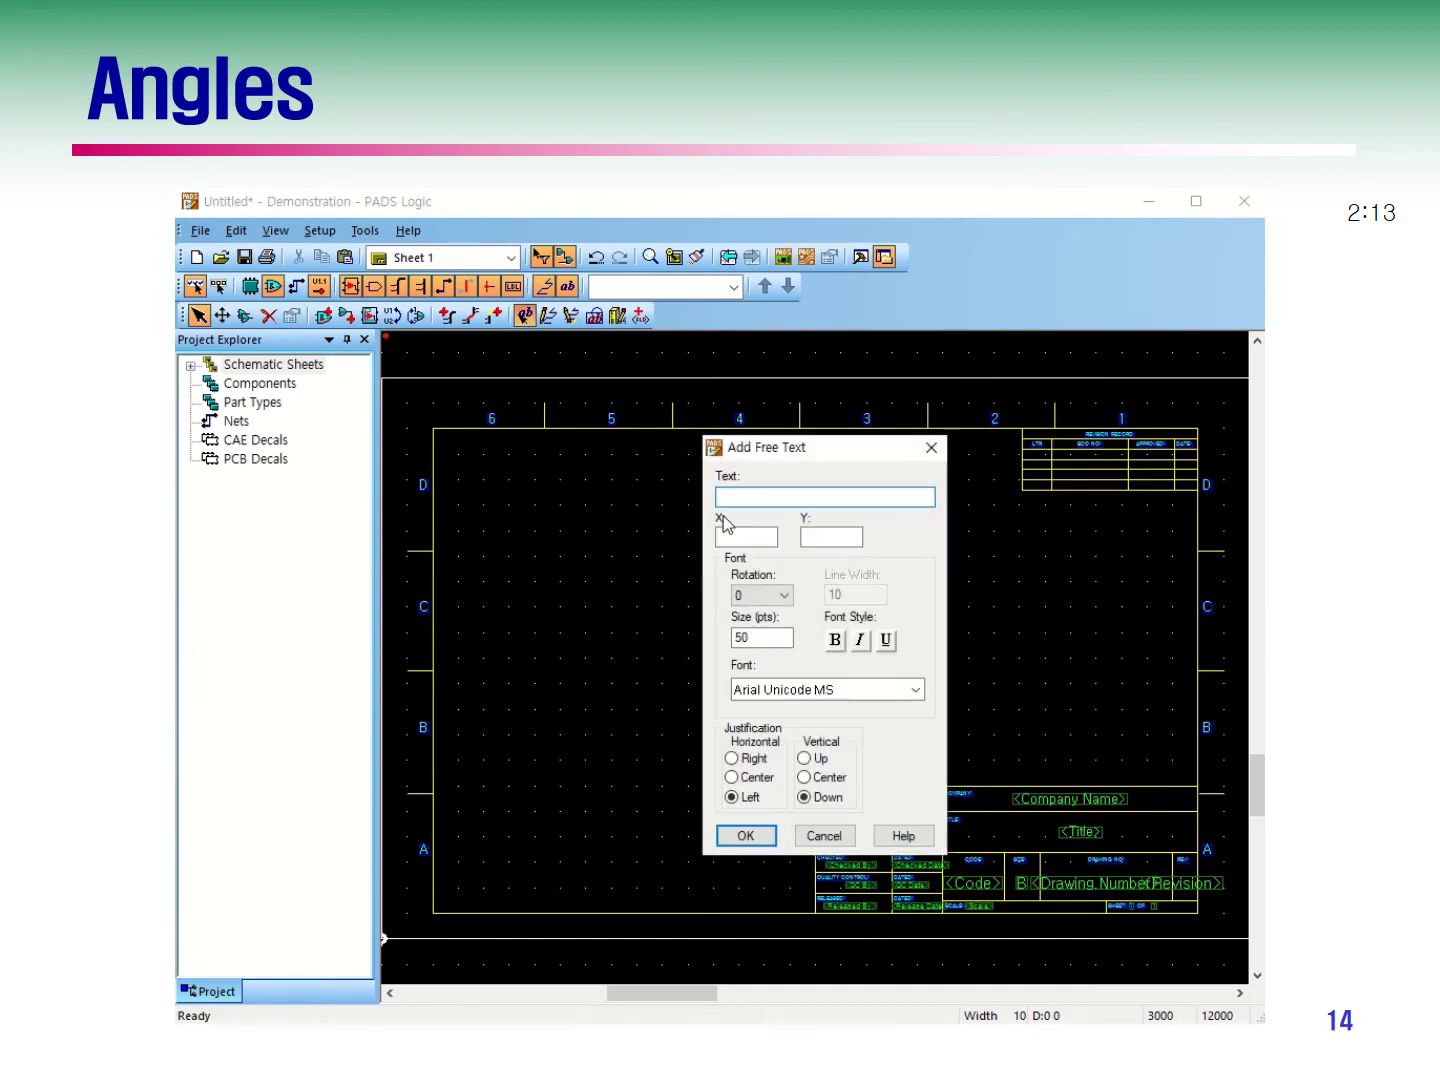
pyautogui.write('Angles')
pyautogui.press('Return')
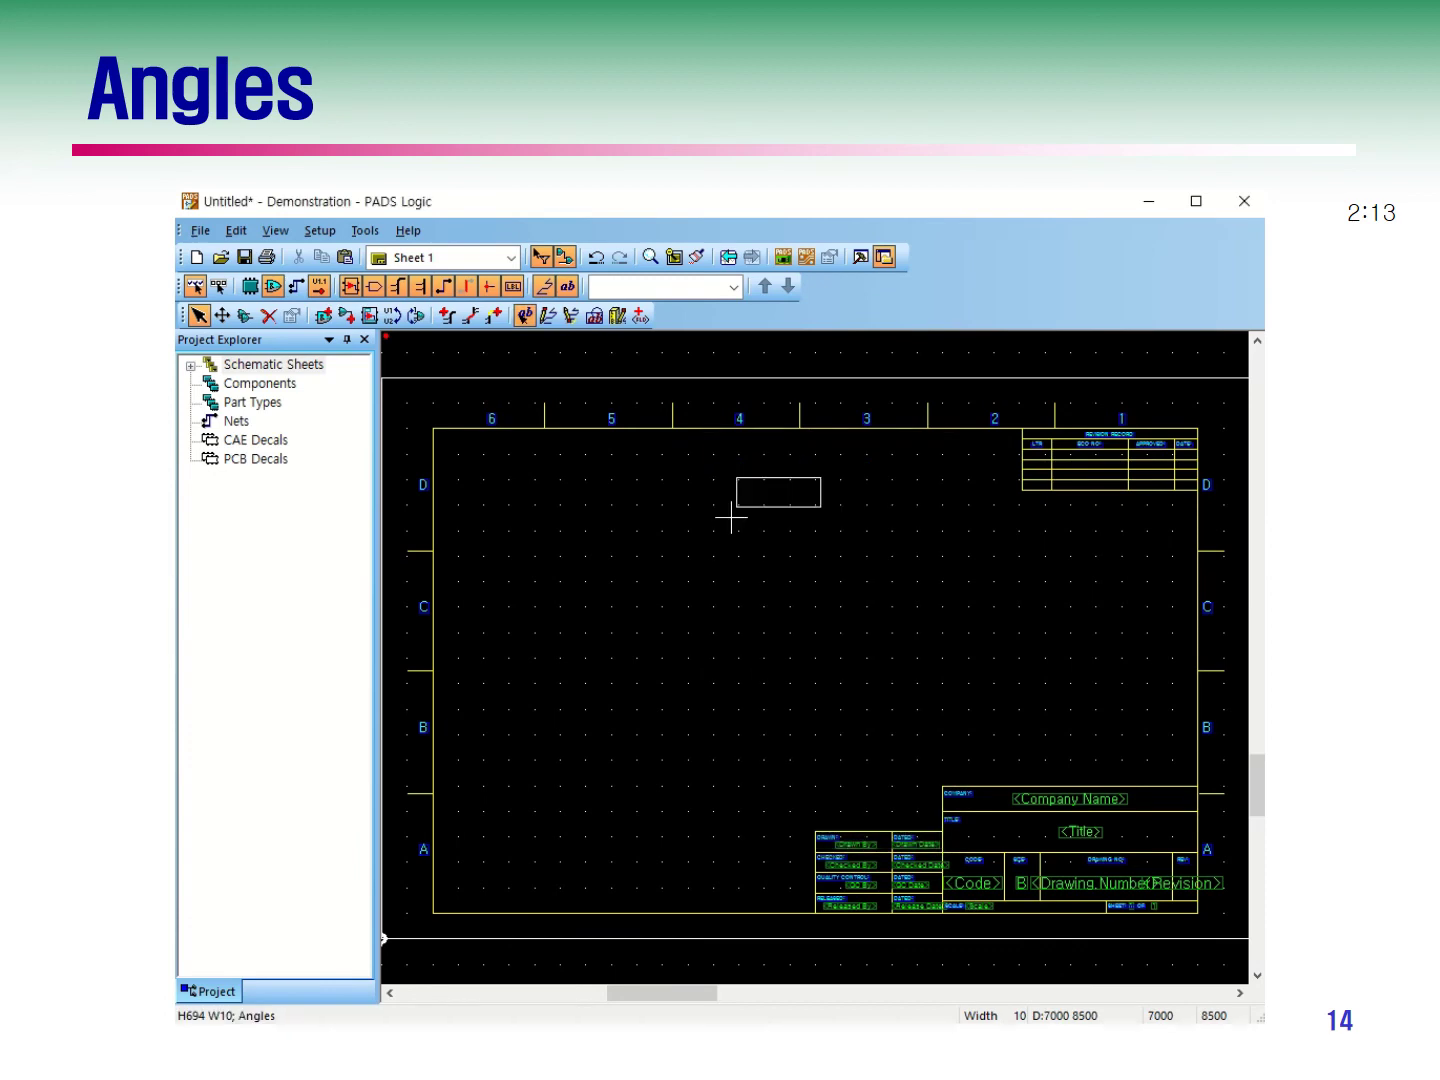
pyautogui.click(521, 506)
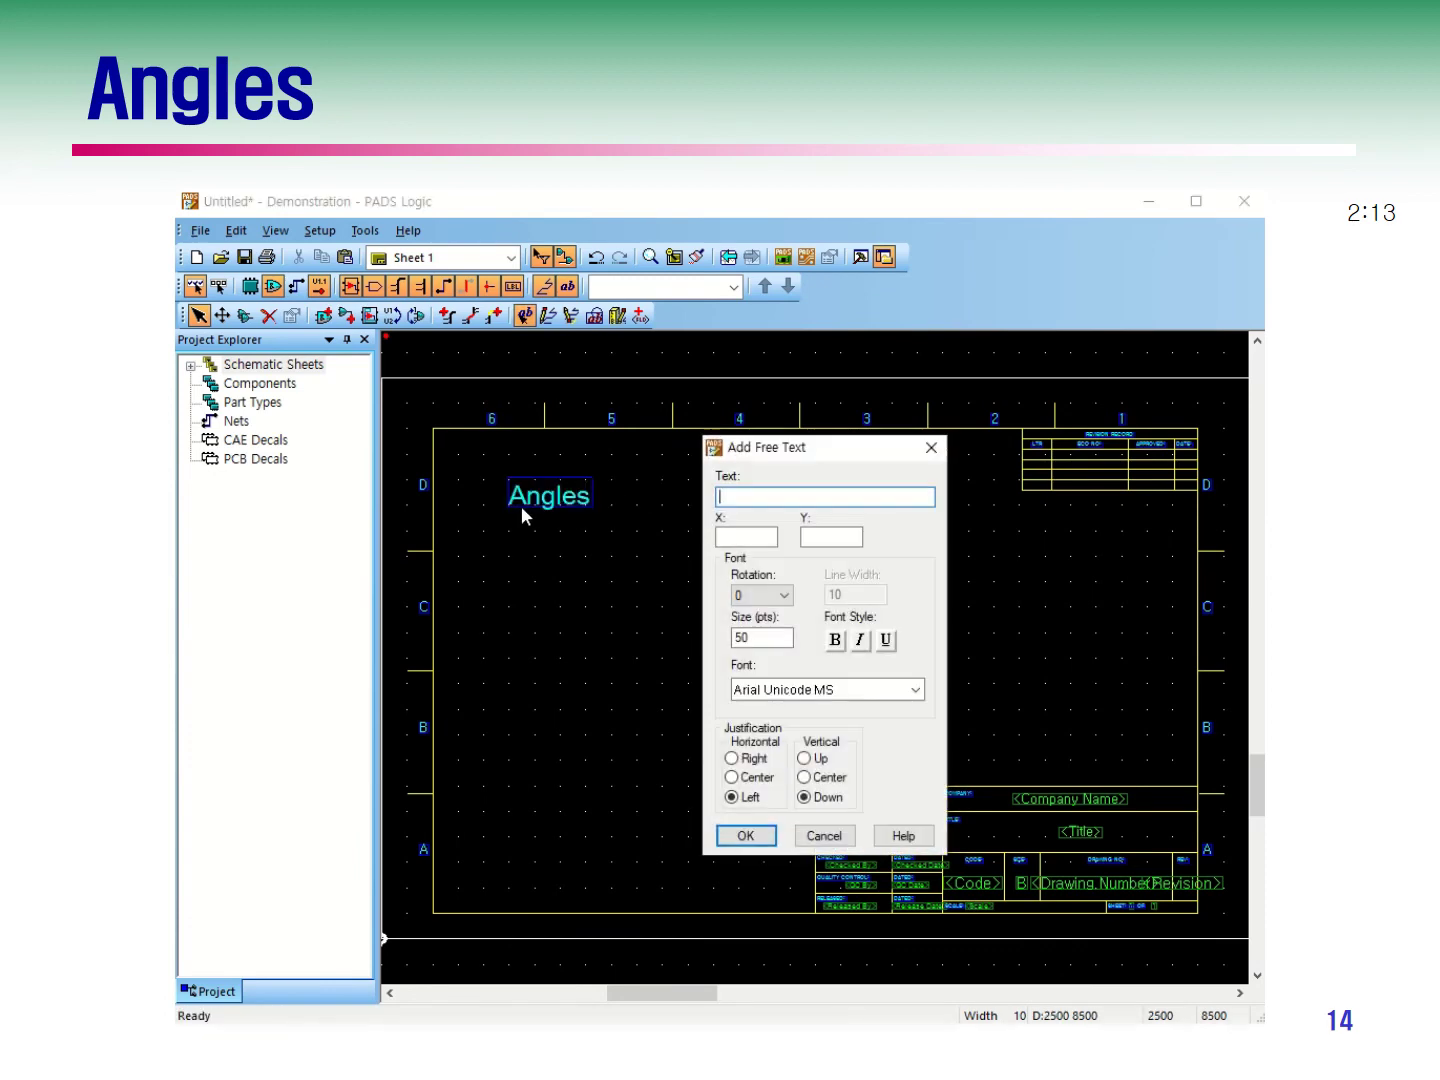
pyautogui.click(824, 836)
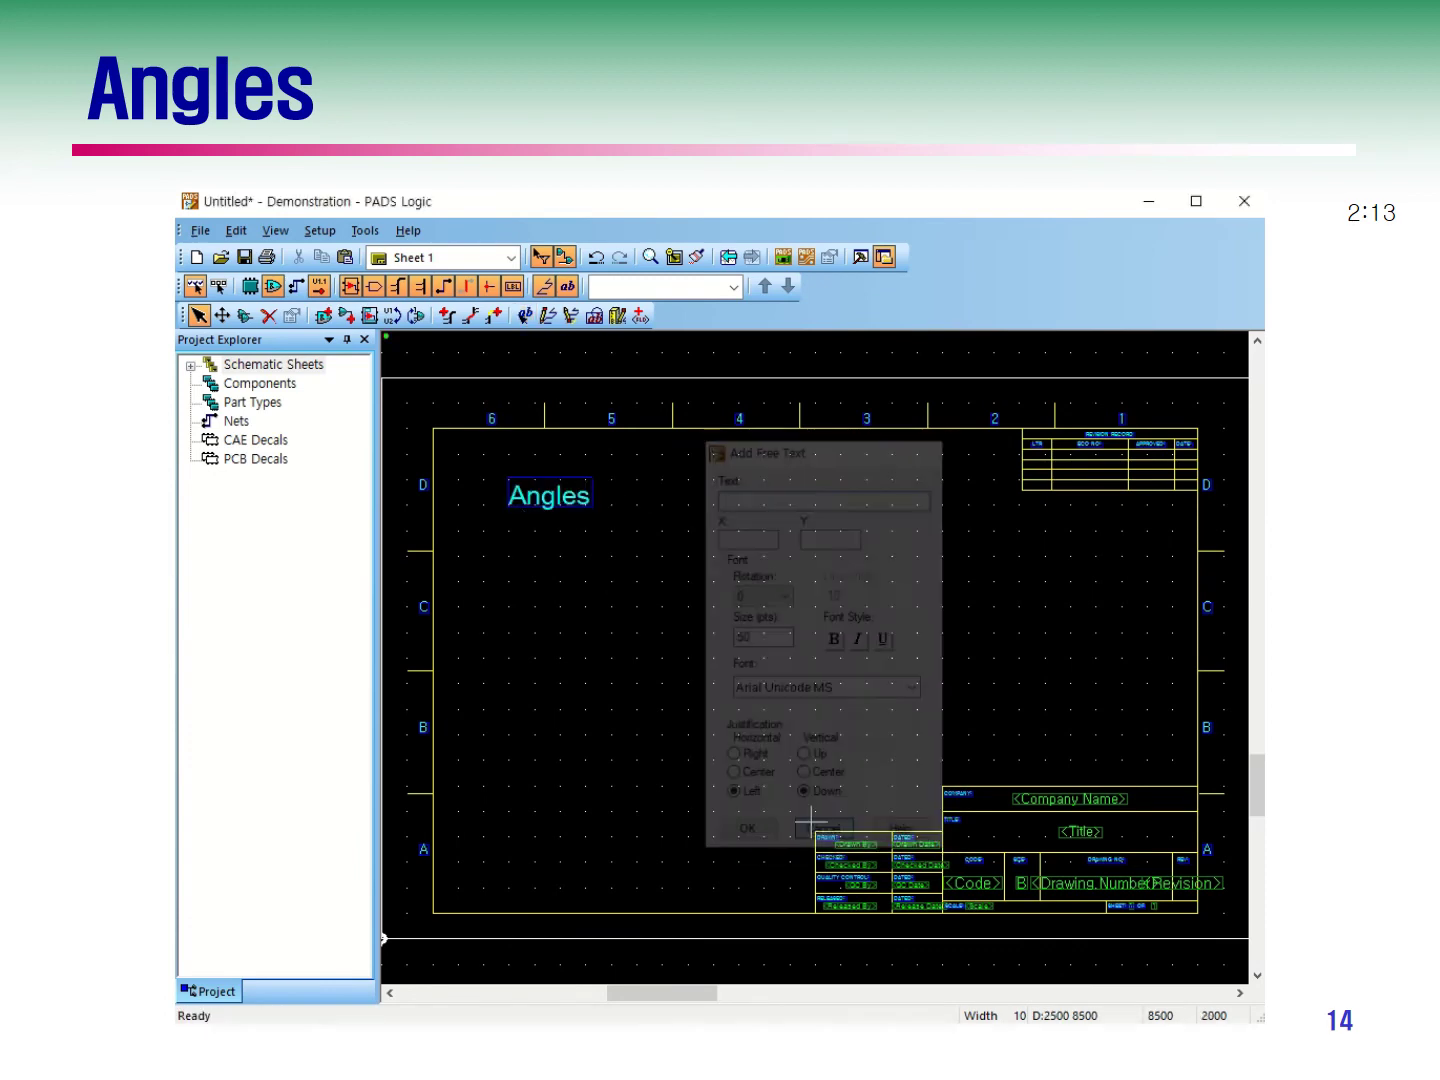
# - Draw a four-segment 2D line below the Angles text in orthogonal angle mode (AO), starting with a horizontal segment 4000 long
pyautogui.click(549, 317)
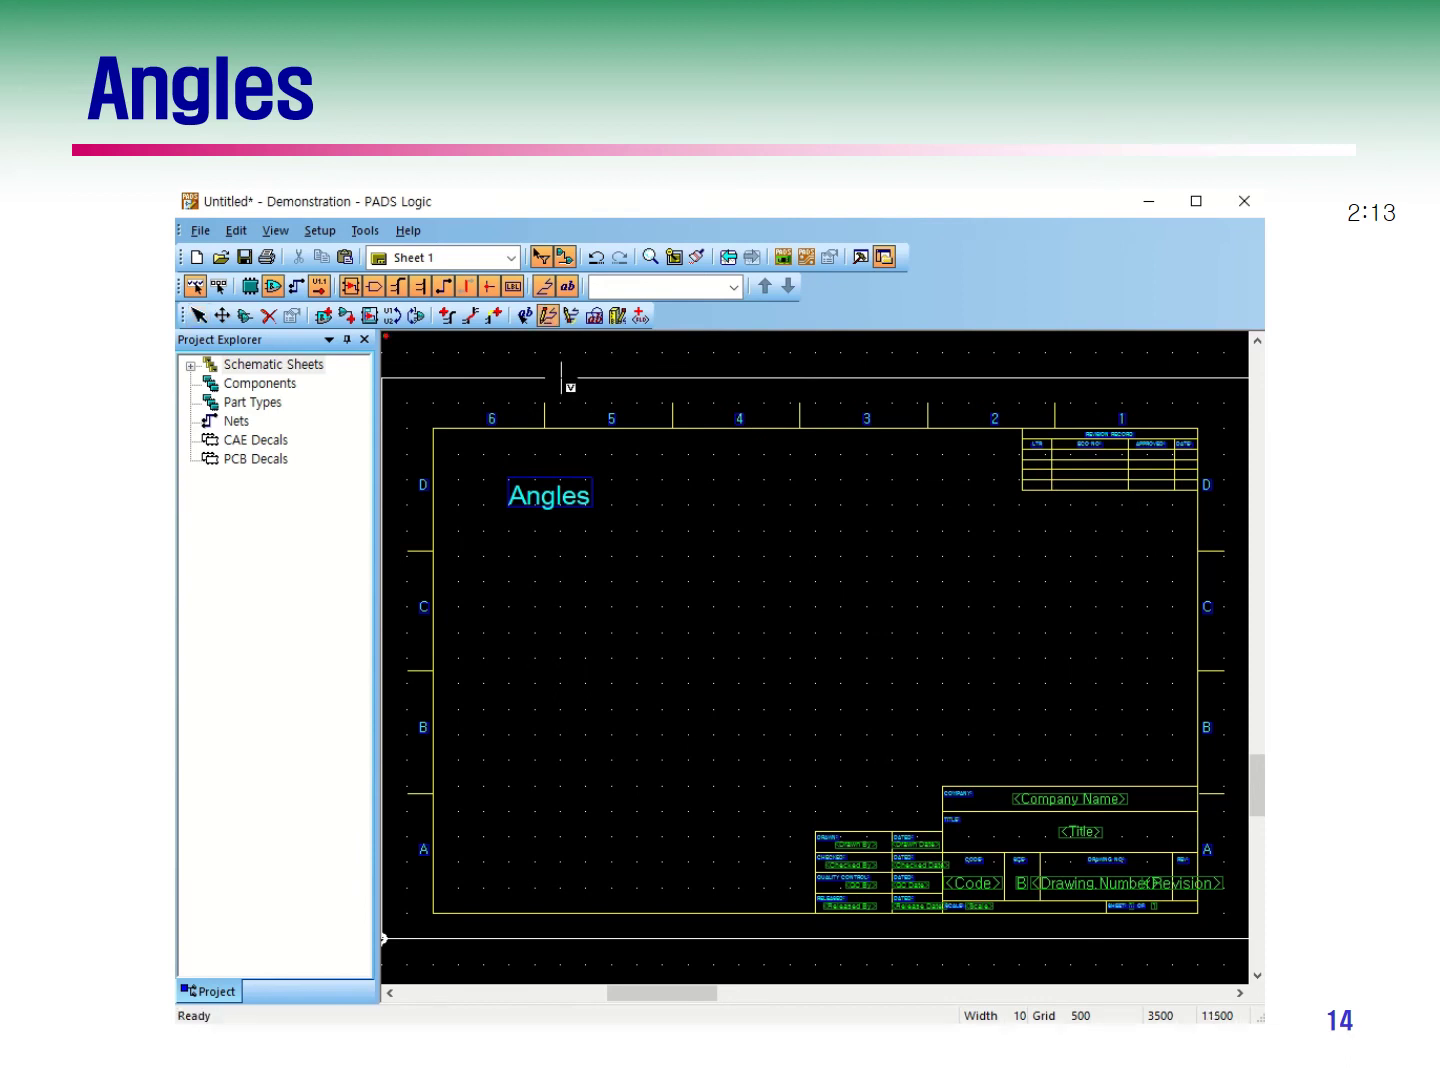
pyautogui.click(560, 556)
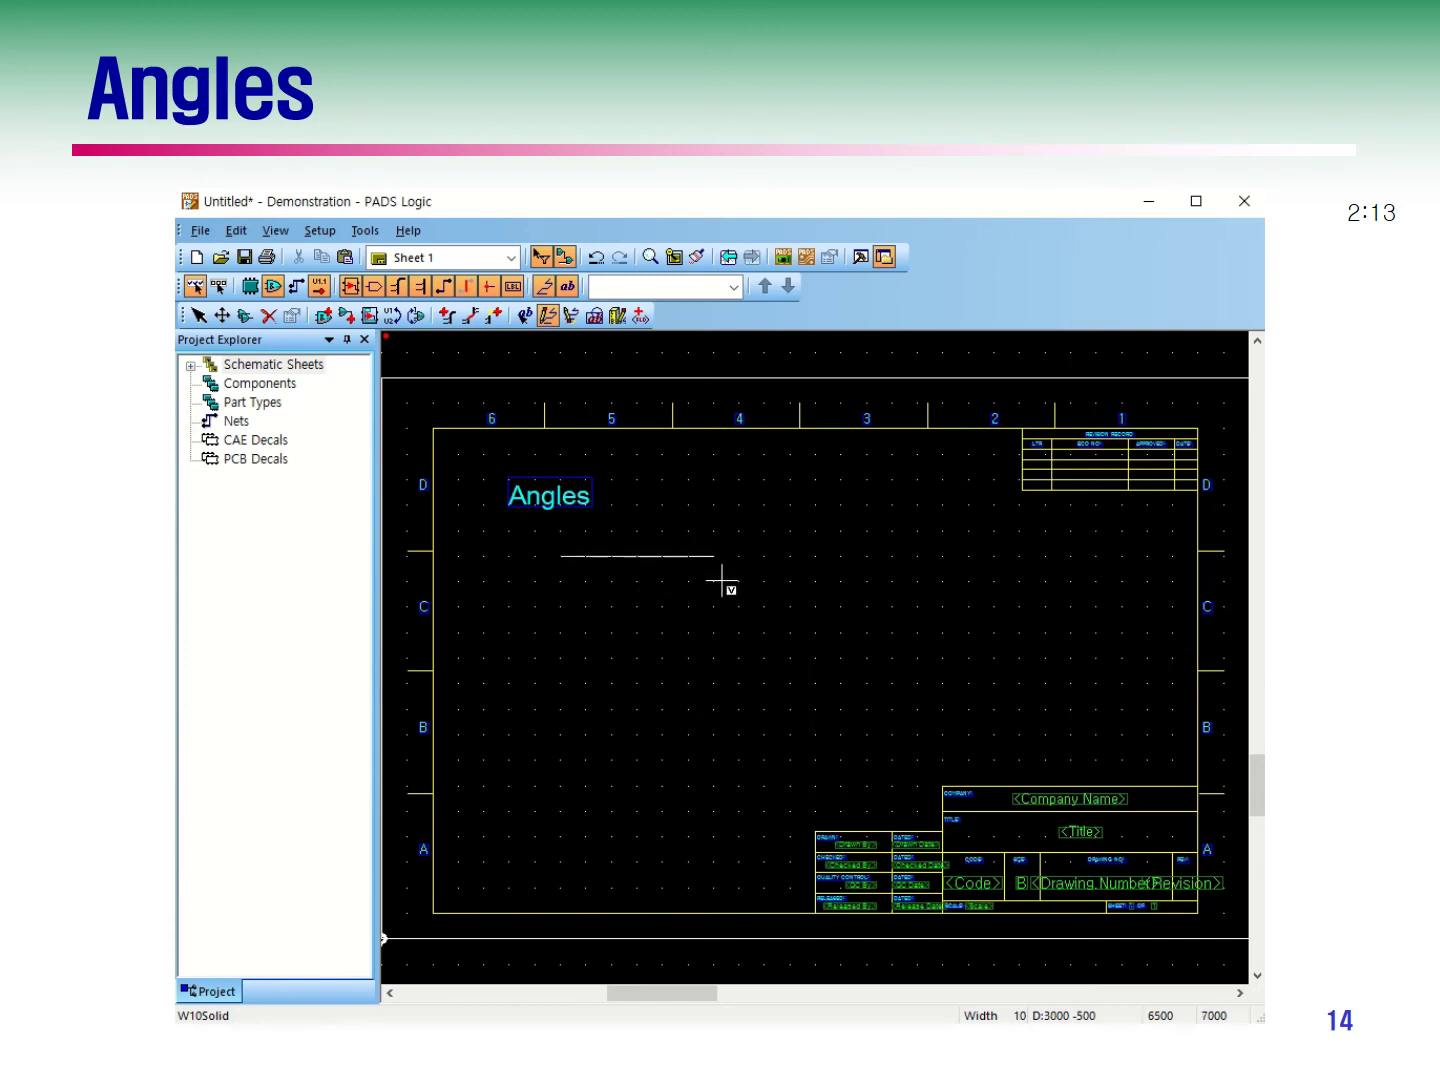
pyautogui.write('AO')
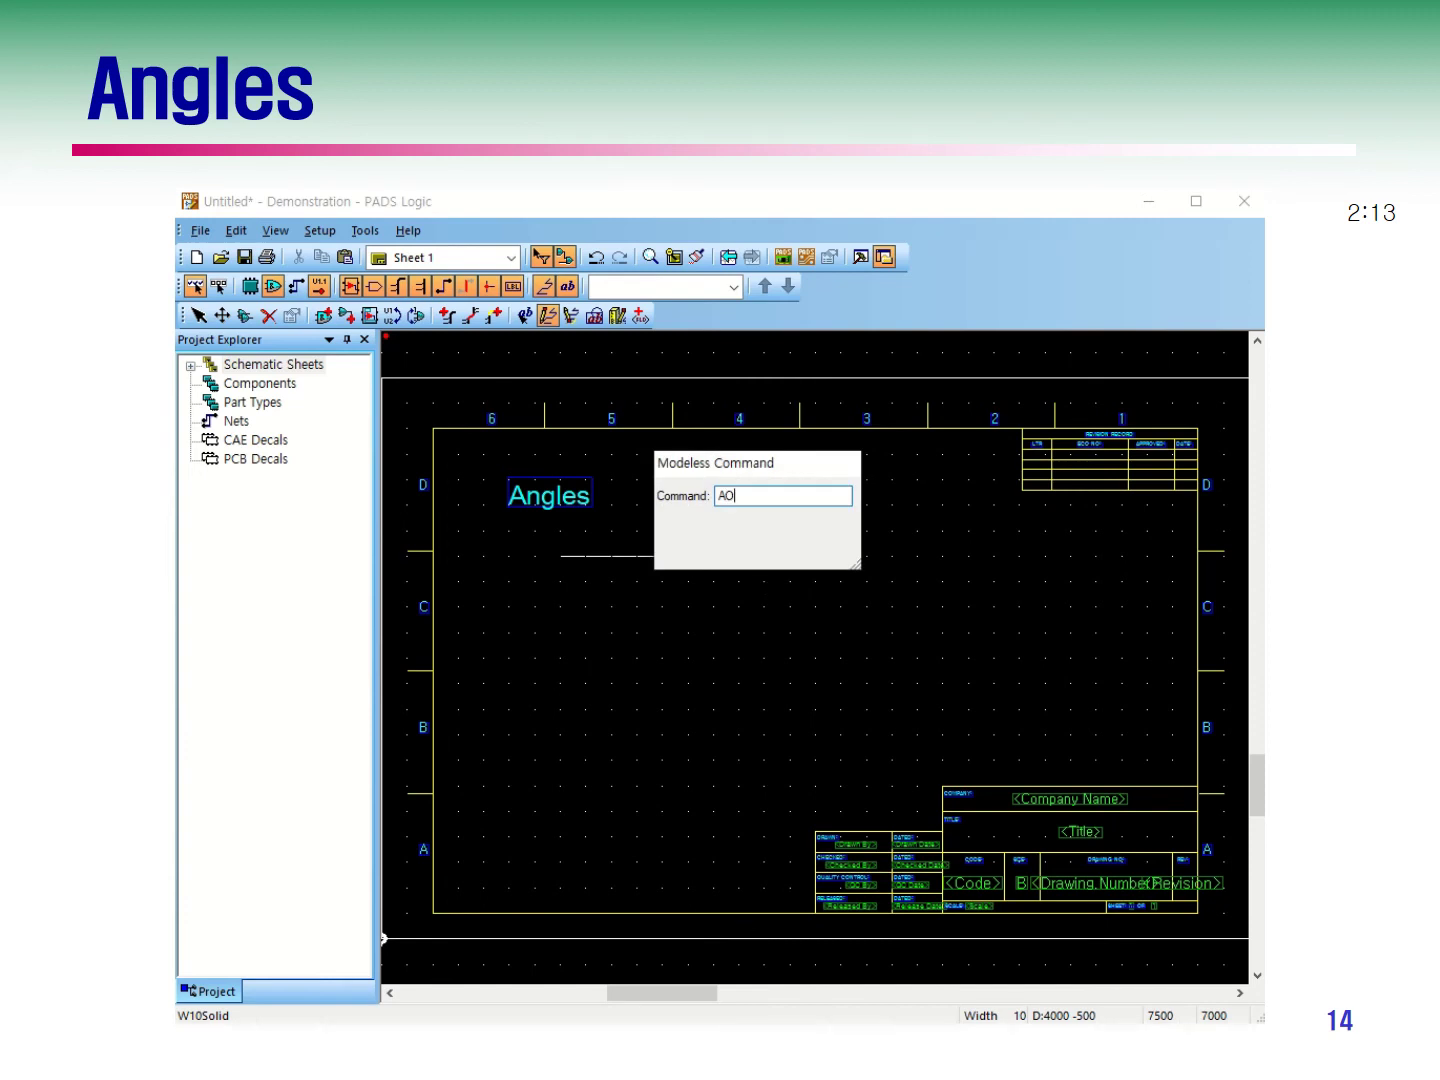
pyautogui.press('Return')
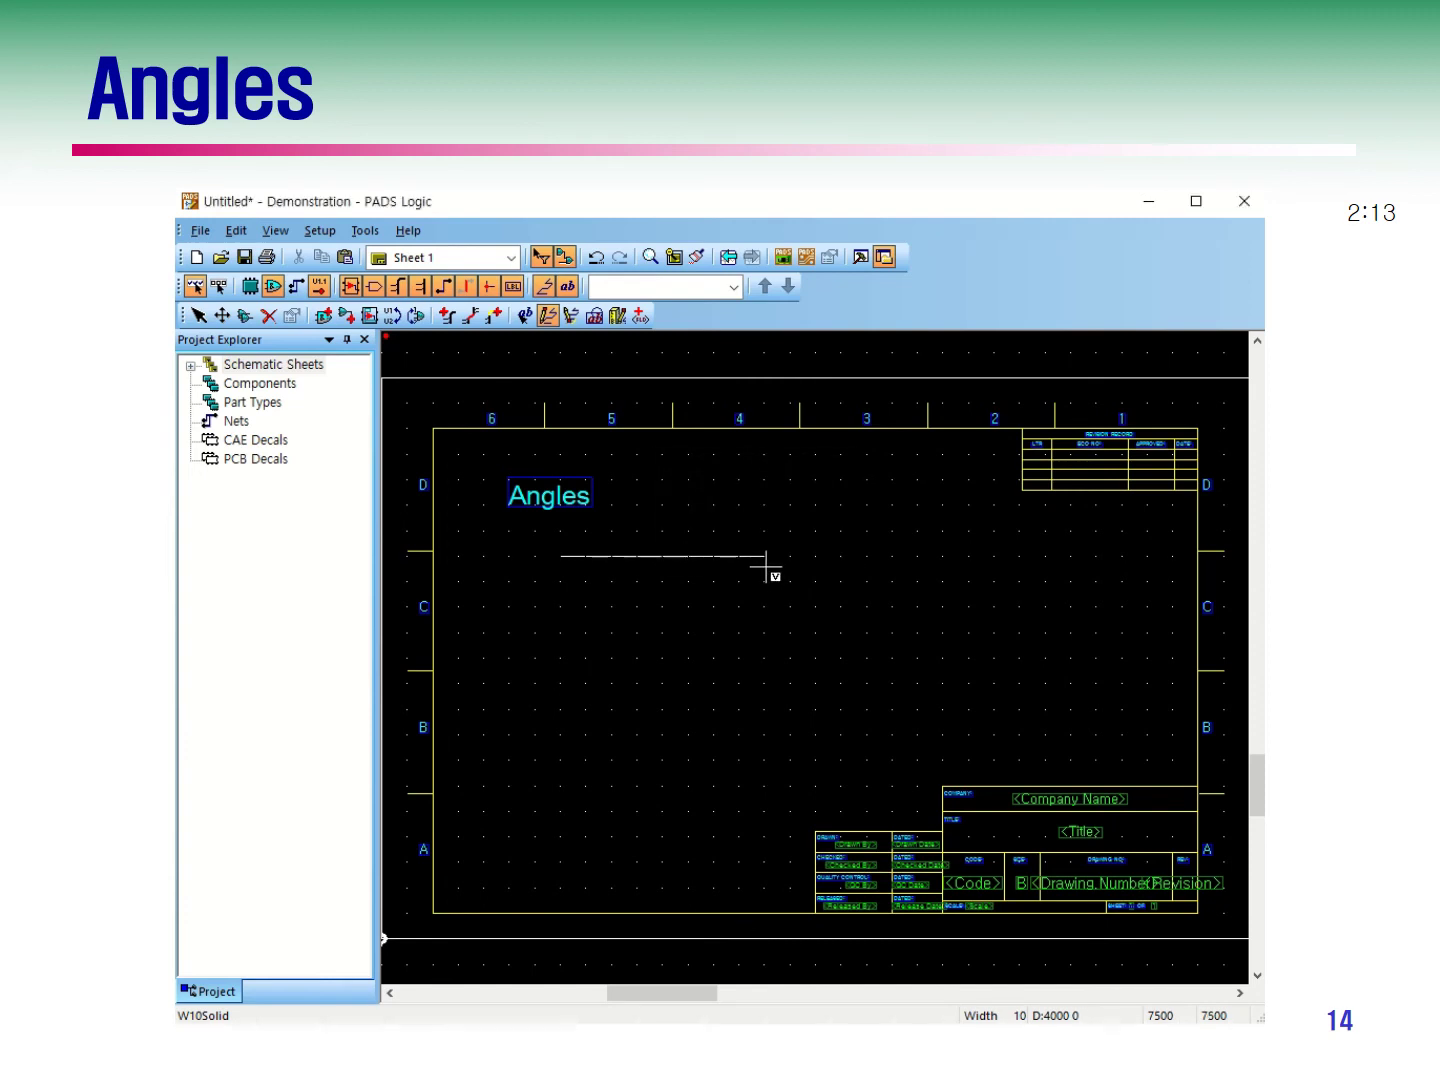
pyautogui.click(763, 562)
pyautogui.click(744, 706)
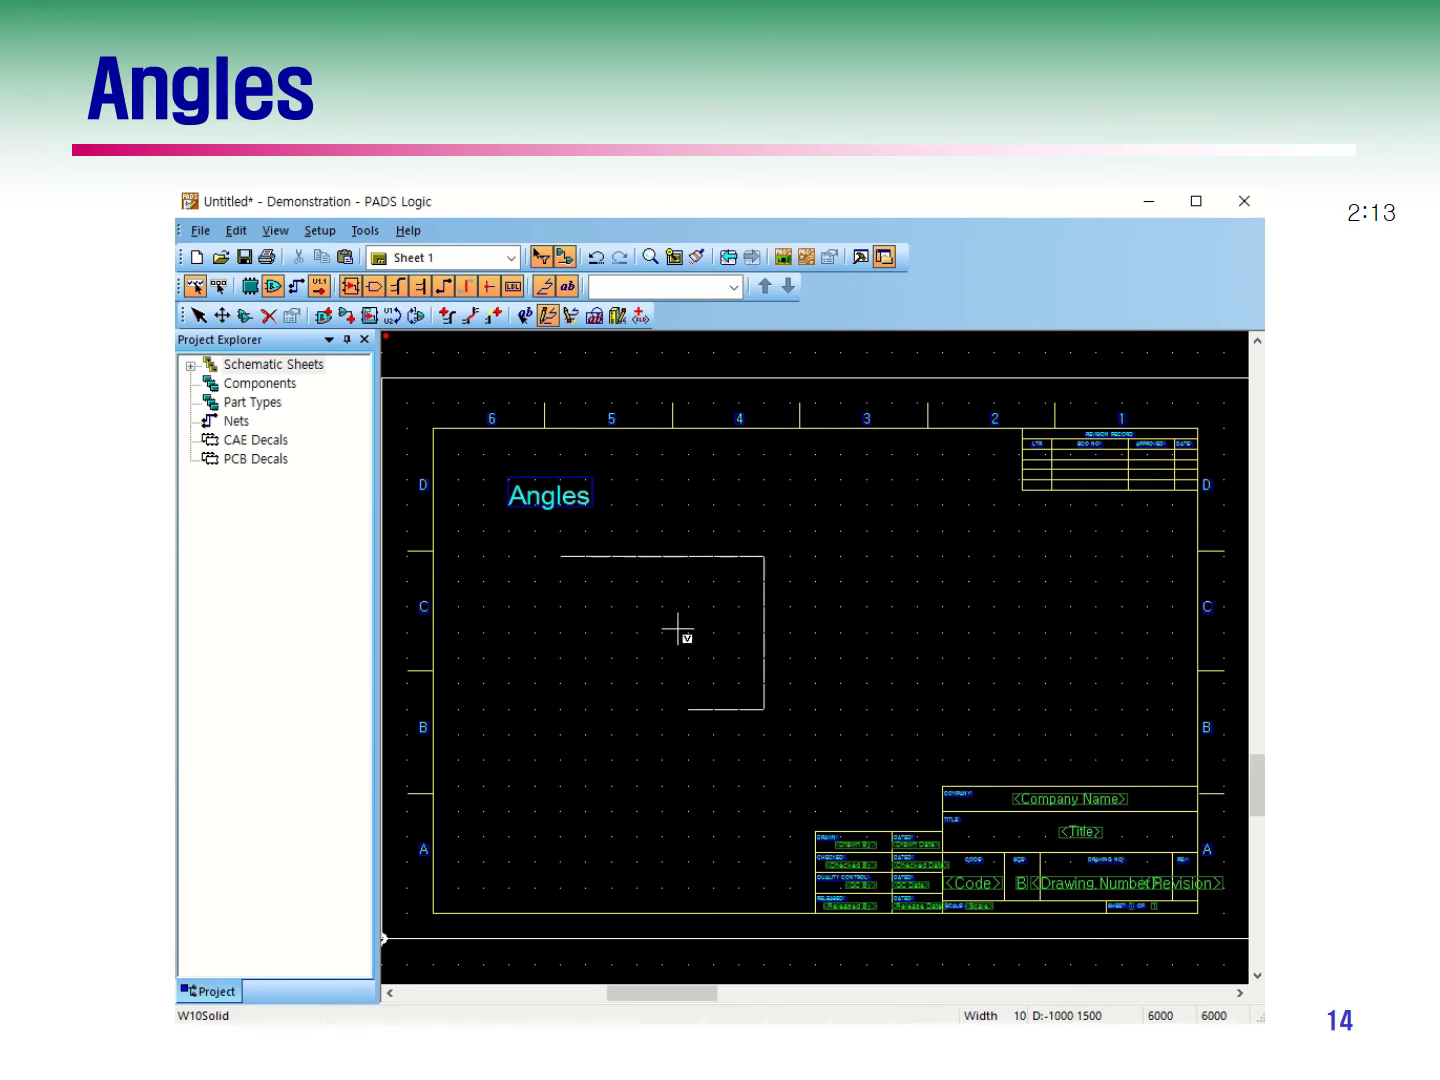
pyautogui.click(678, 626)
pyautogui.doubleClick(688, 600)
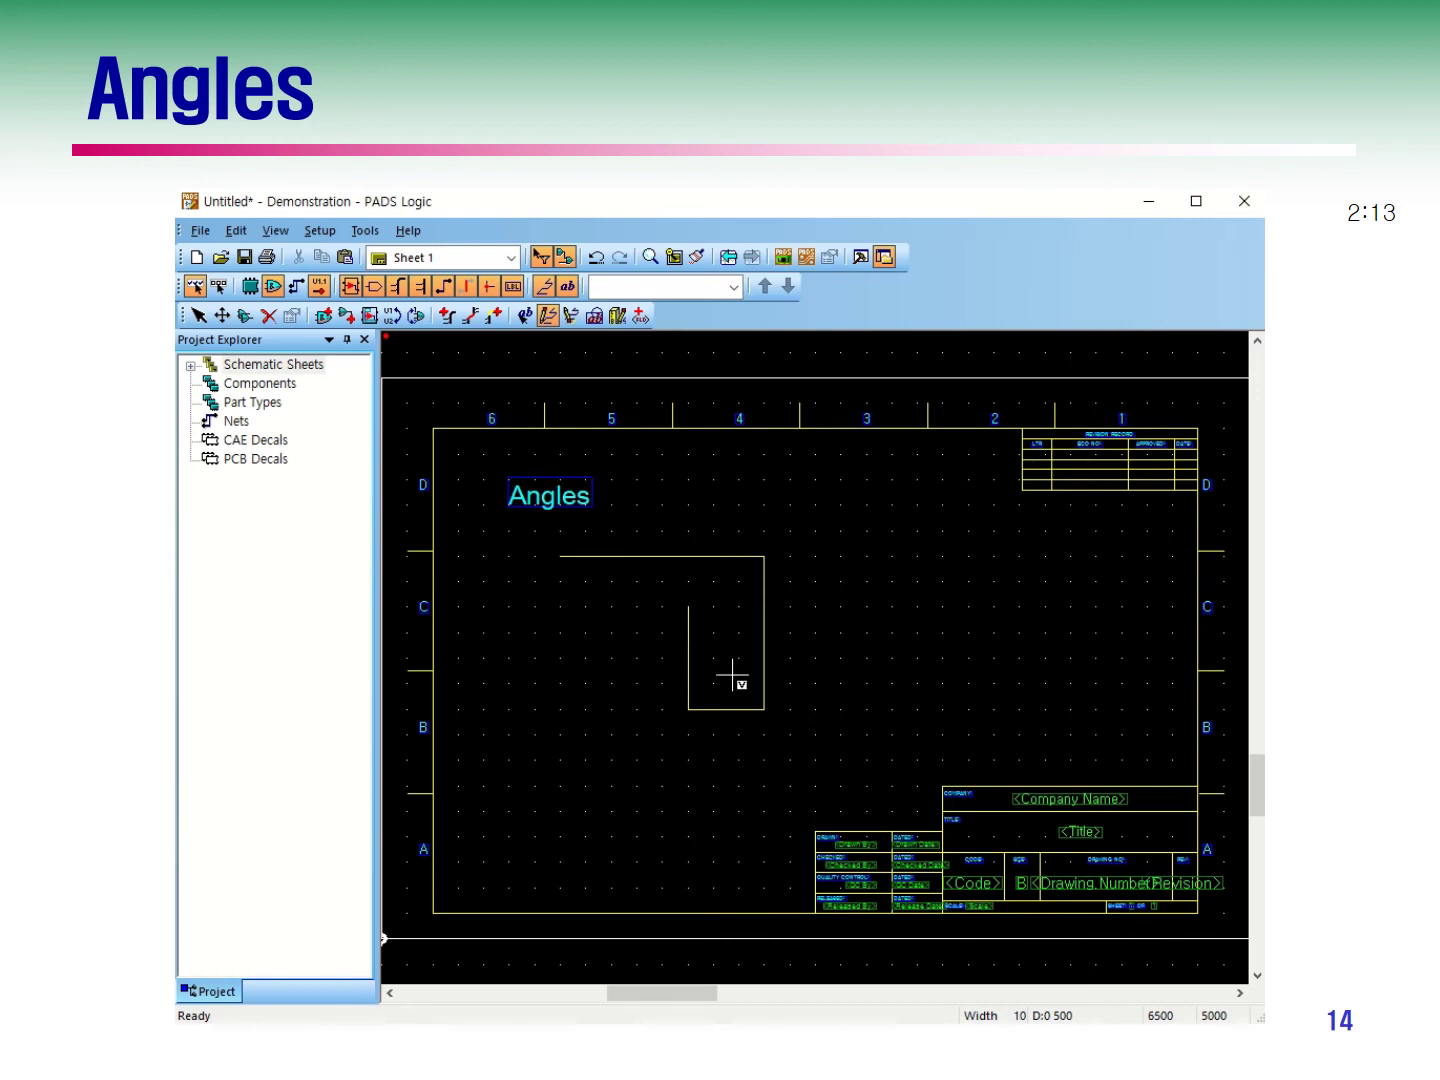
# - Draw an open 2D zigzag line in the sheet's upper-right area in diagonal angle mode (AD), alternating 45-degree and horizontal segments
pyautogui.click(792, 509)
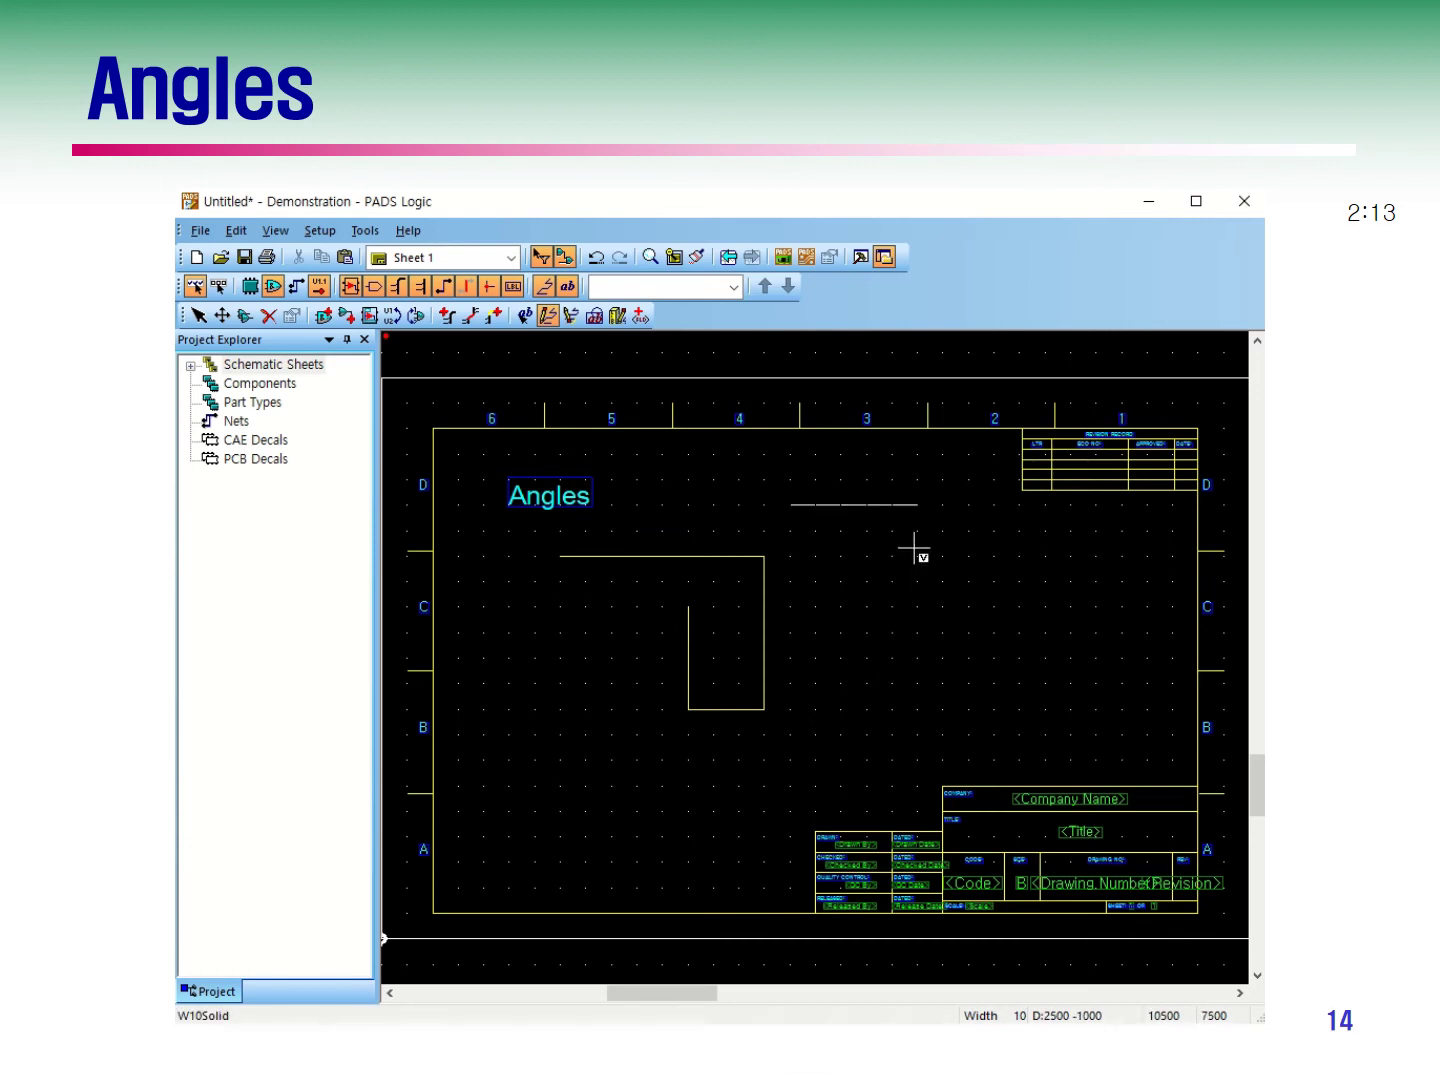
pyautogui.write('AD')
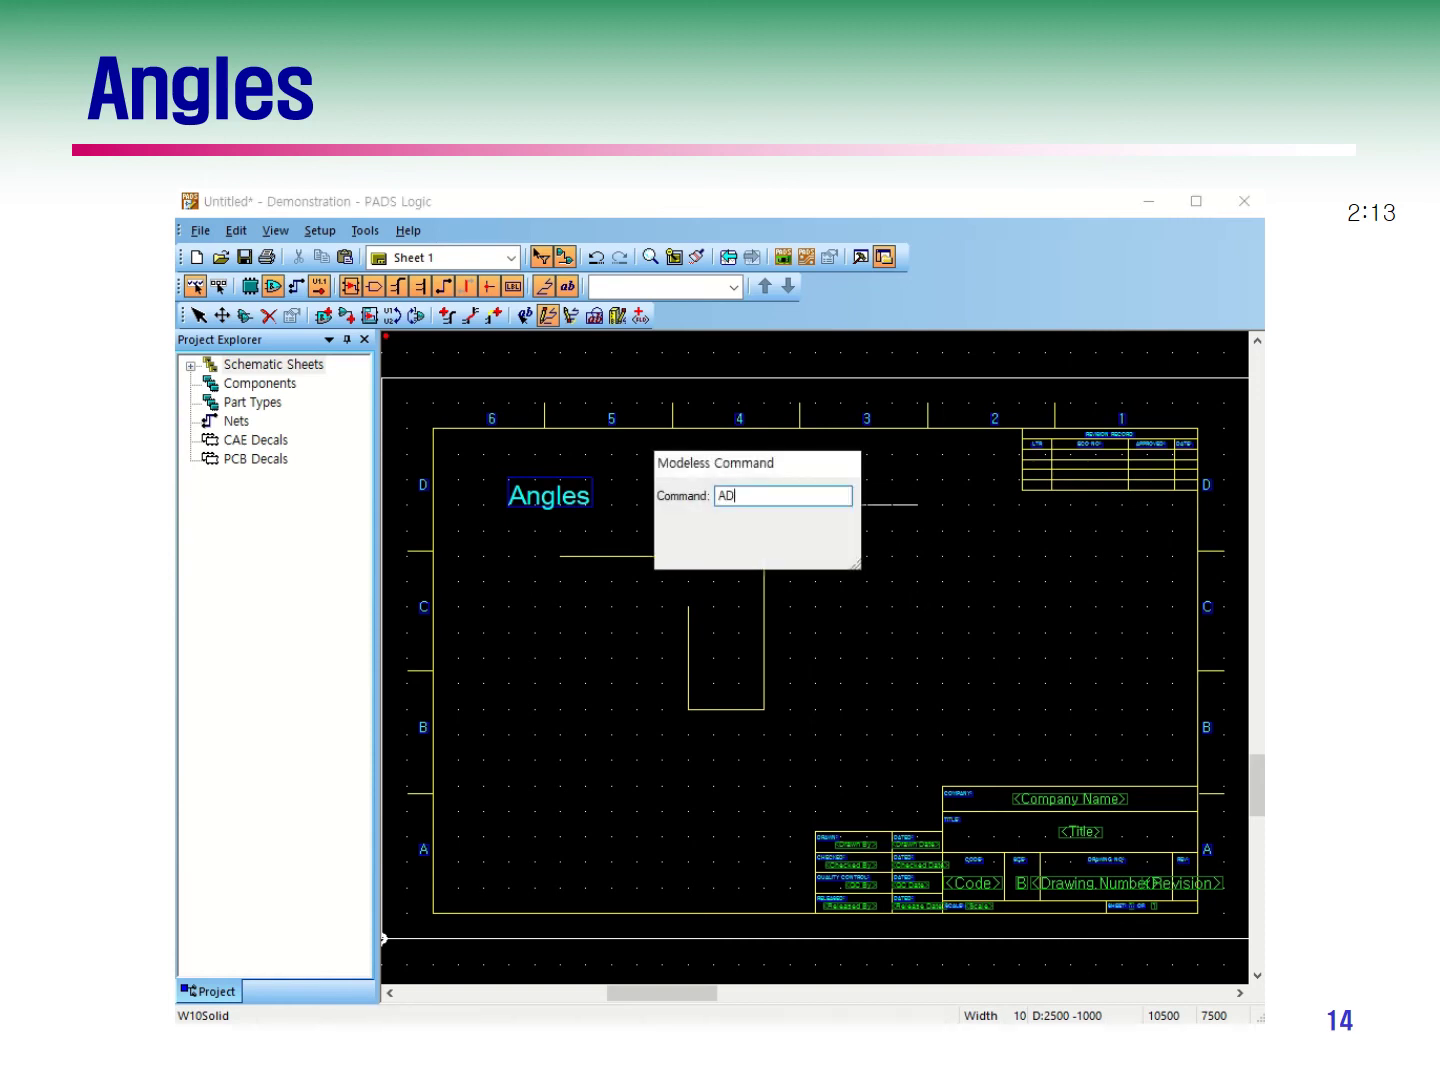
pyautogui.press('Return')
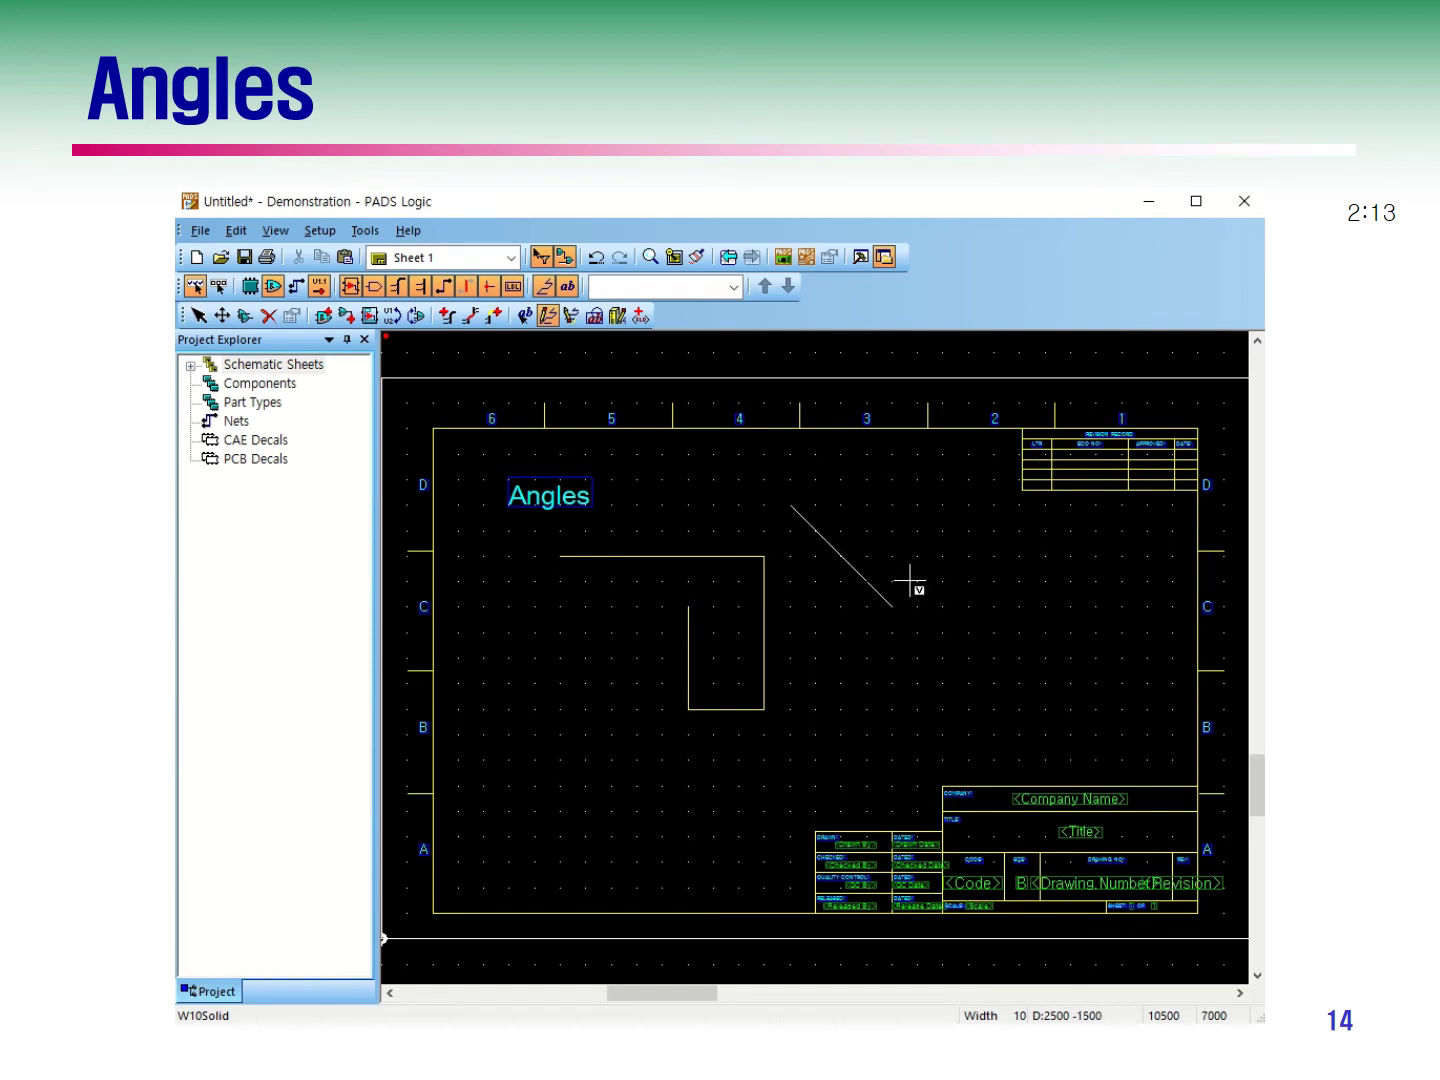
pyautogui.click(895, 608)
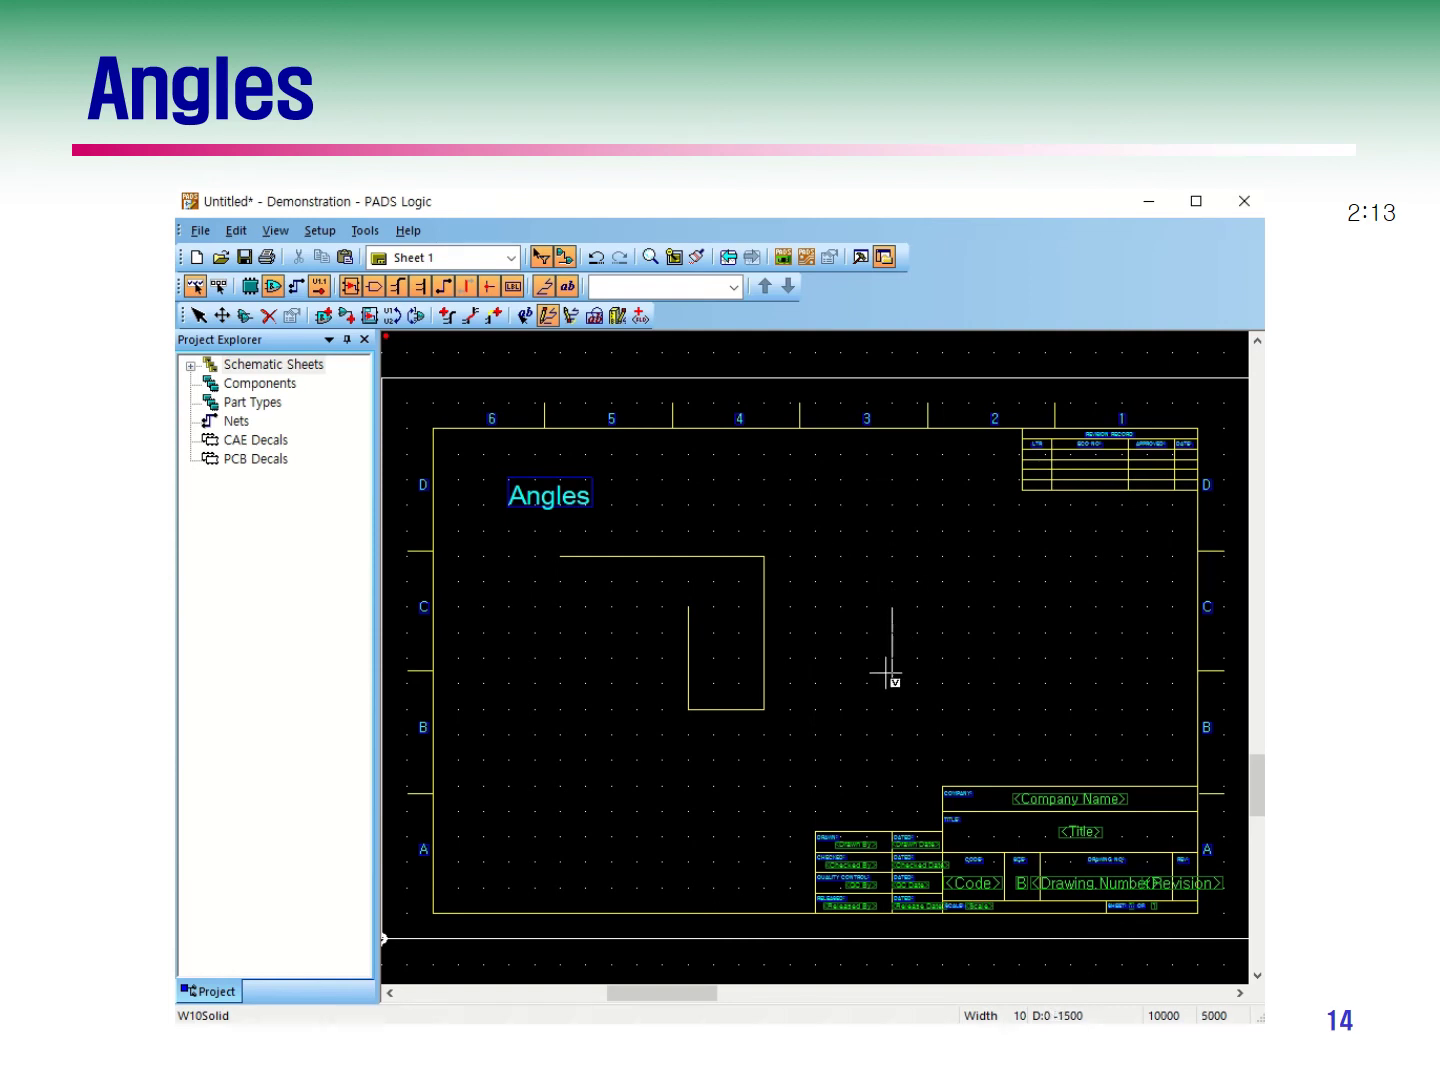
pyautogui.click(818, 608)
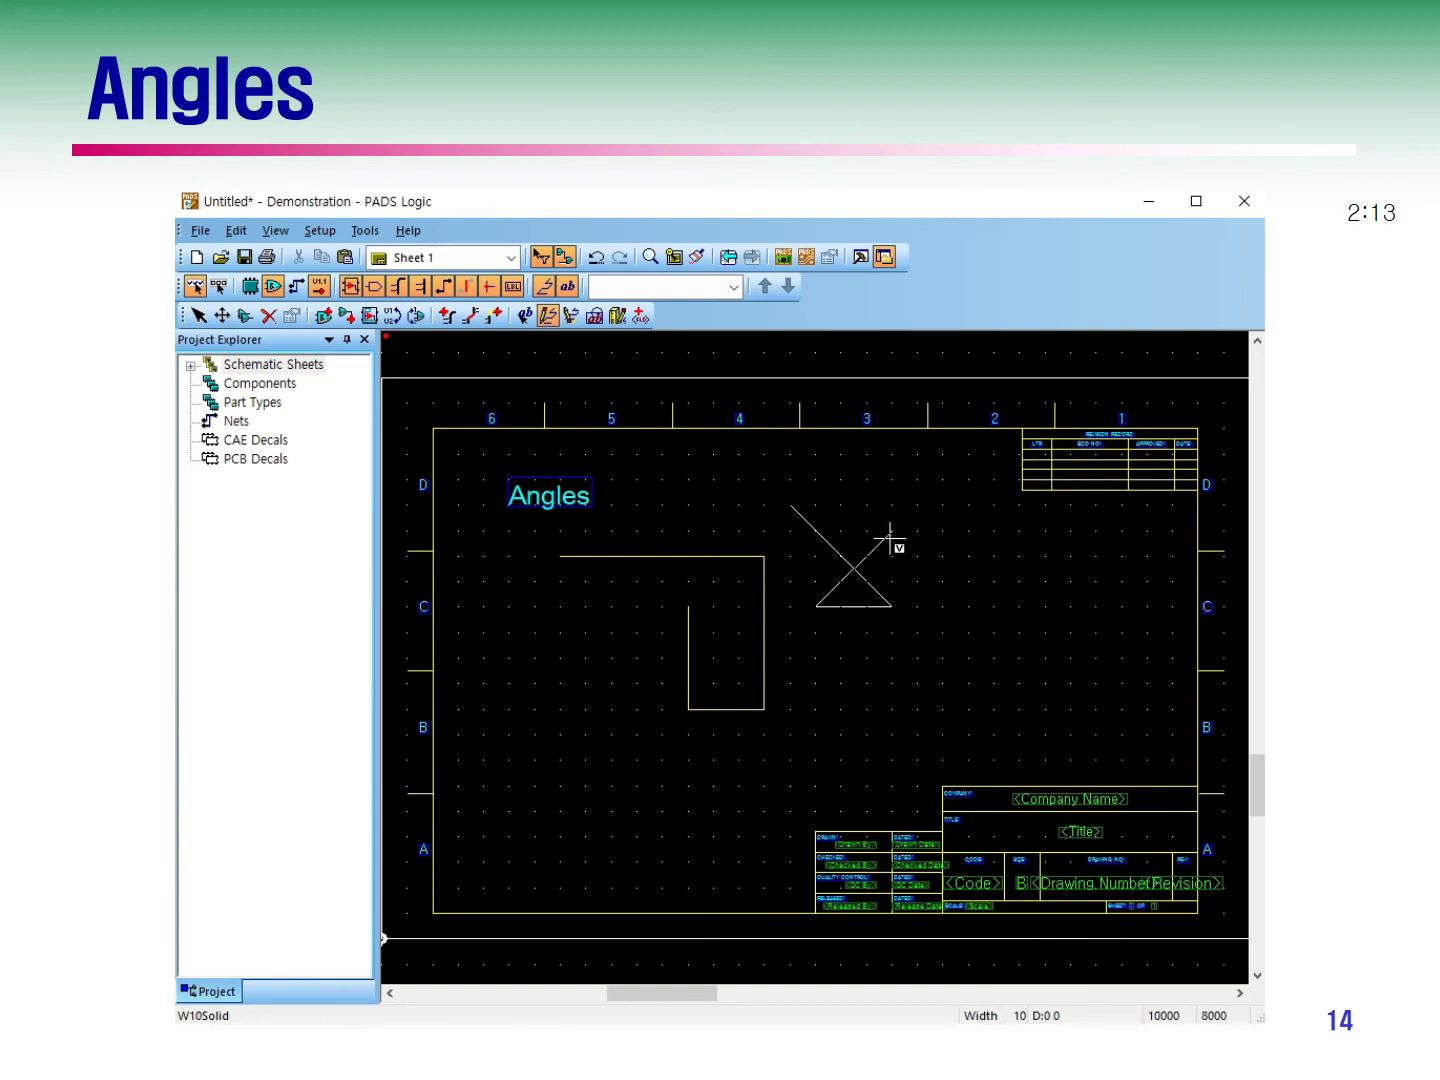
pyautogui.click(894, 531)
pyautogui.click(968, 605)
pyautogui.doubleClick(917, 607)
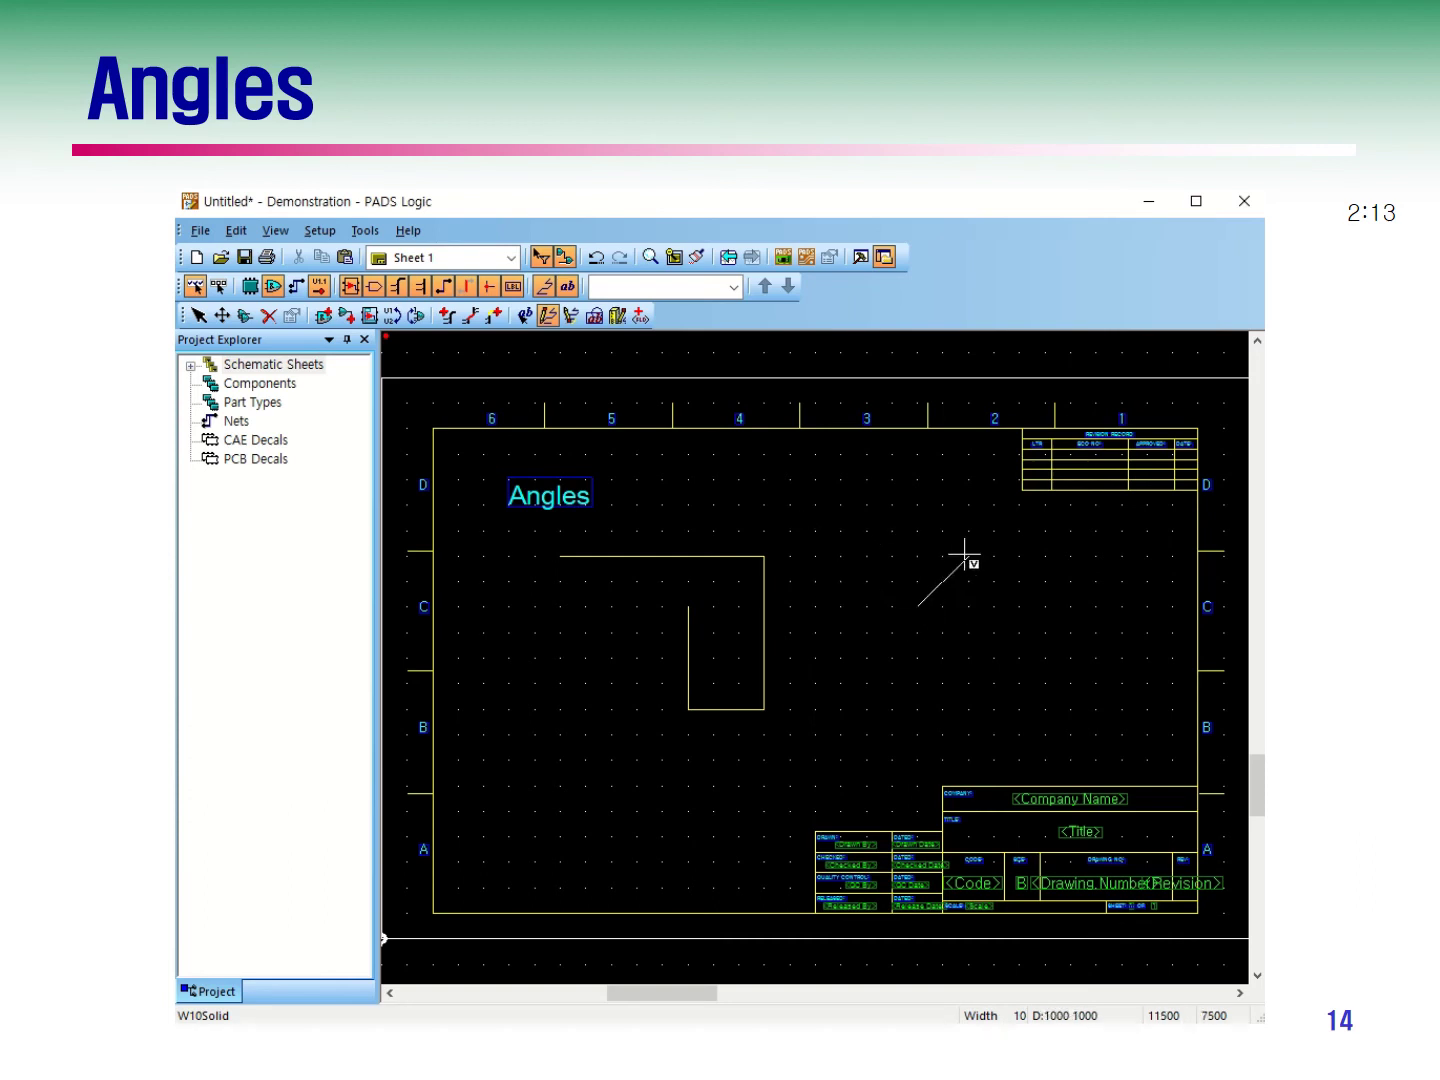
pyautogui.doubleClick(1013, 516)
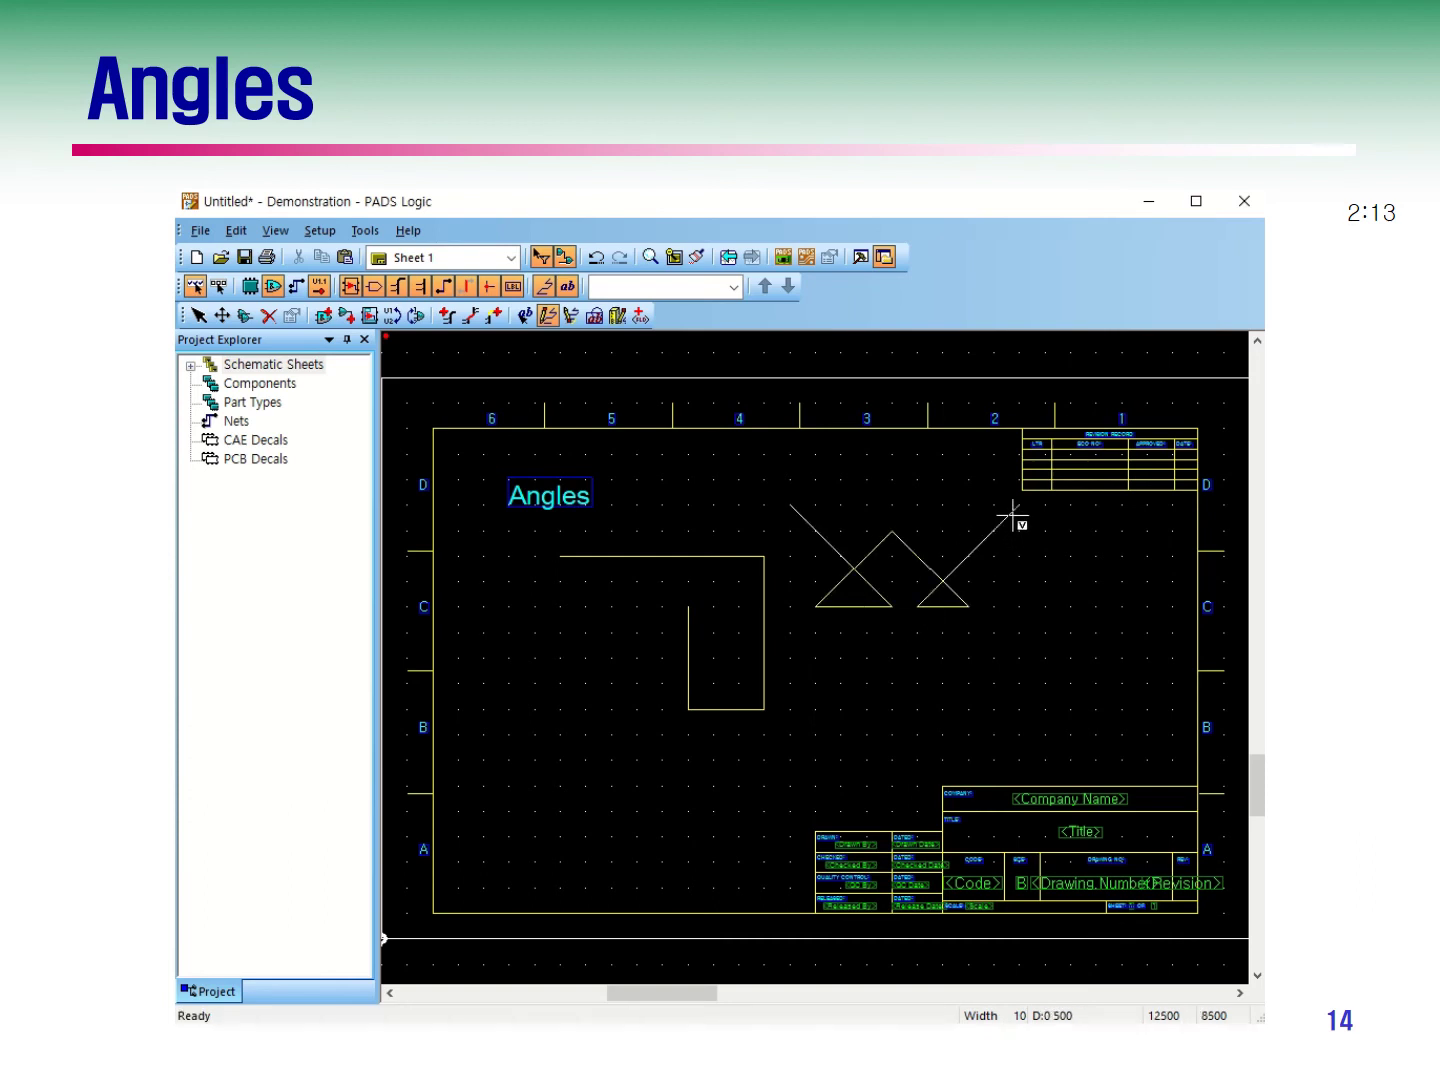
# - Draw an open nine-segment 2D line across the sheet's lower half in any-angle mode (AA), ending in a zigzag below the orthogonal line
pyautogui.click(868, 684)
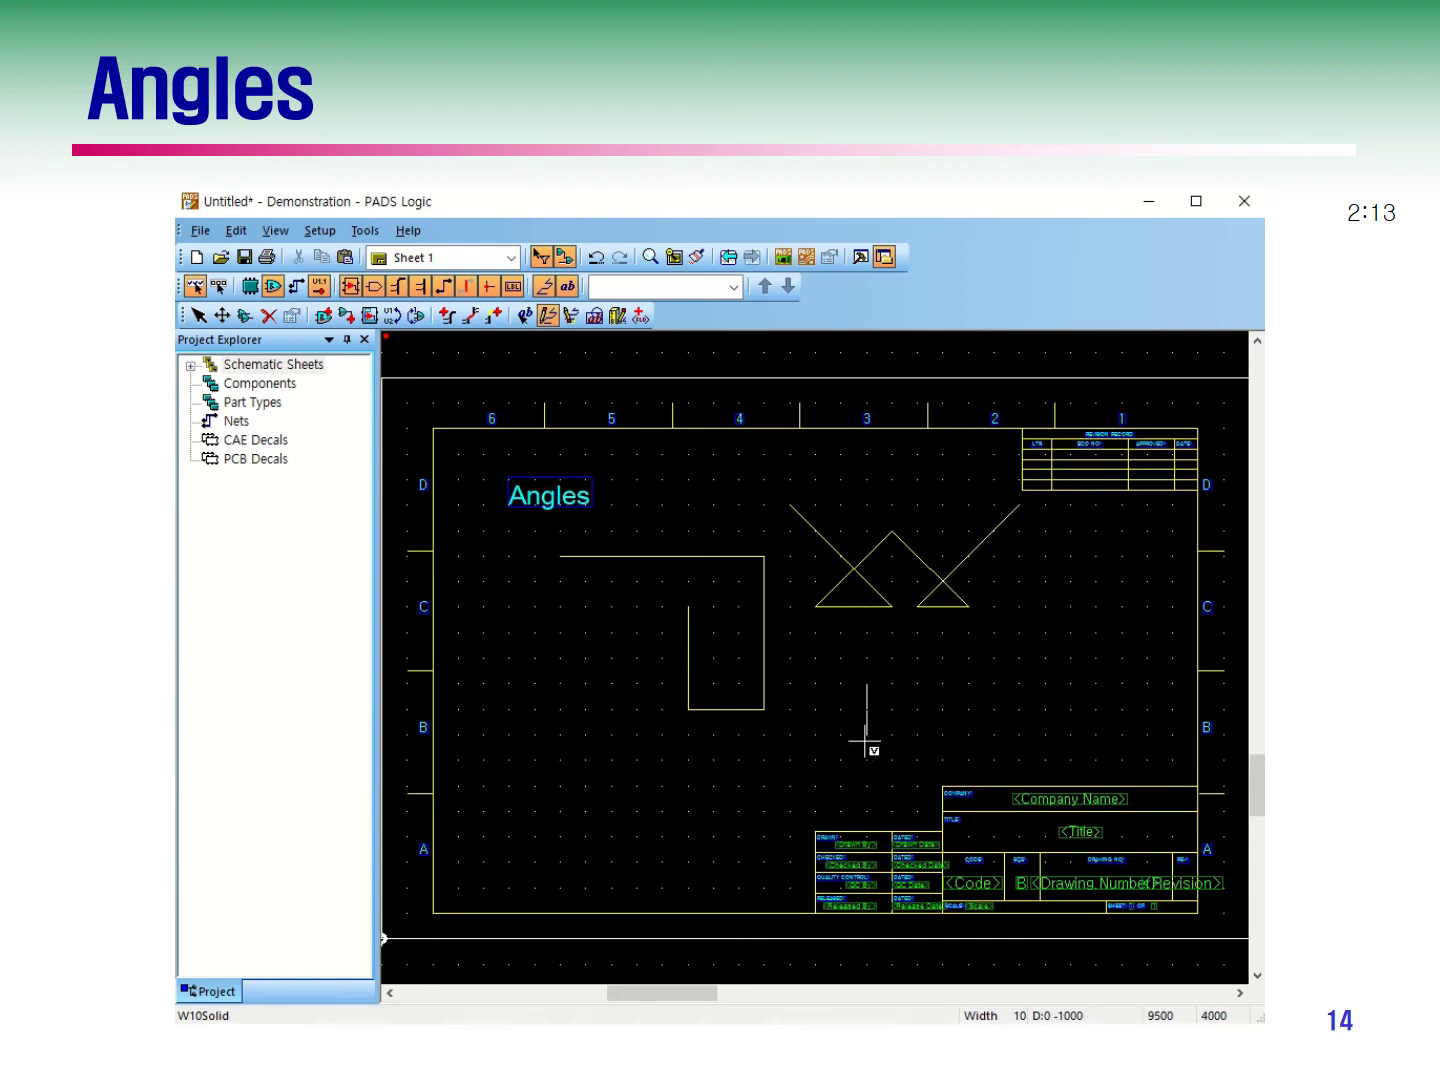
pyautogui.write('AA')
pyautogui.press('Return')
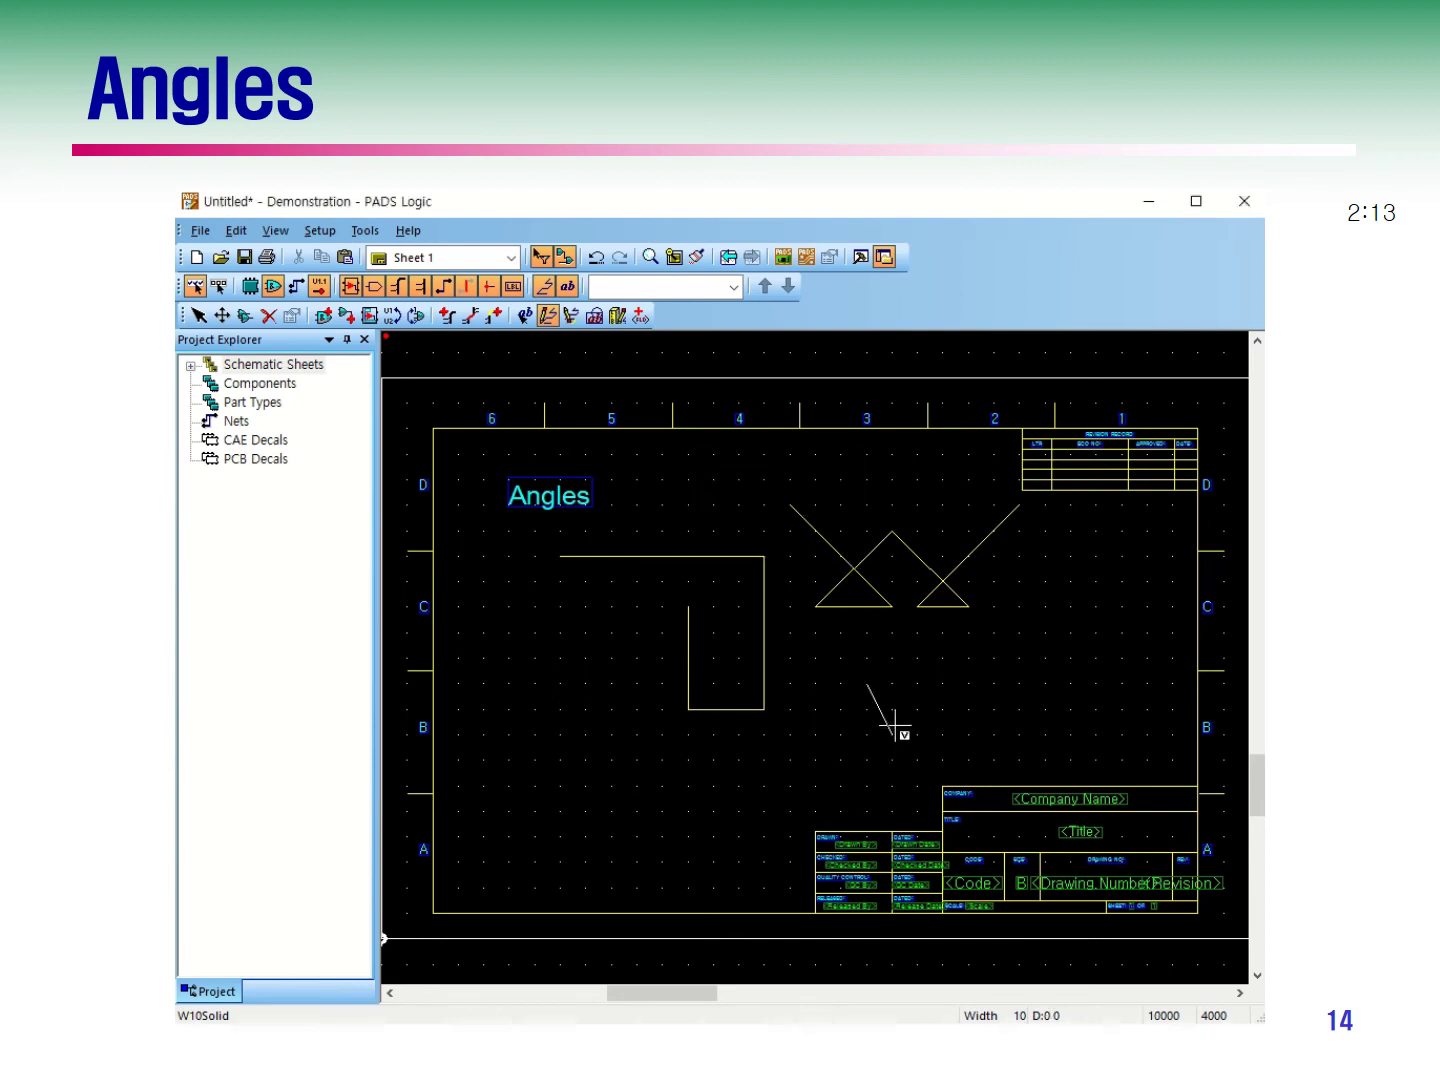
pyautogui.click(894, 734)
pyautogui.click(917, 711)
pyautogui.click(940, 712)
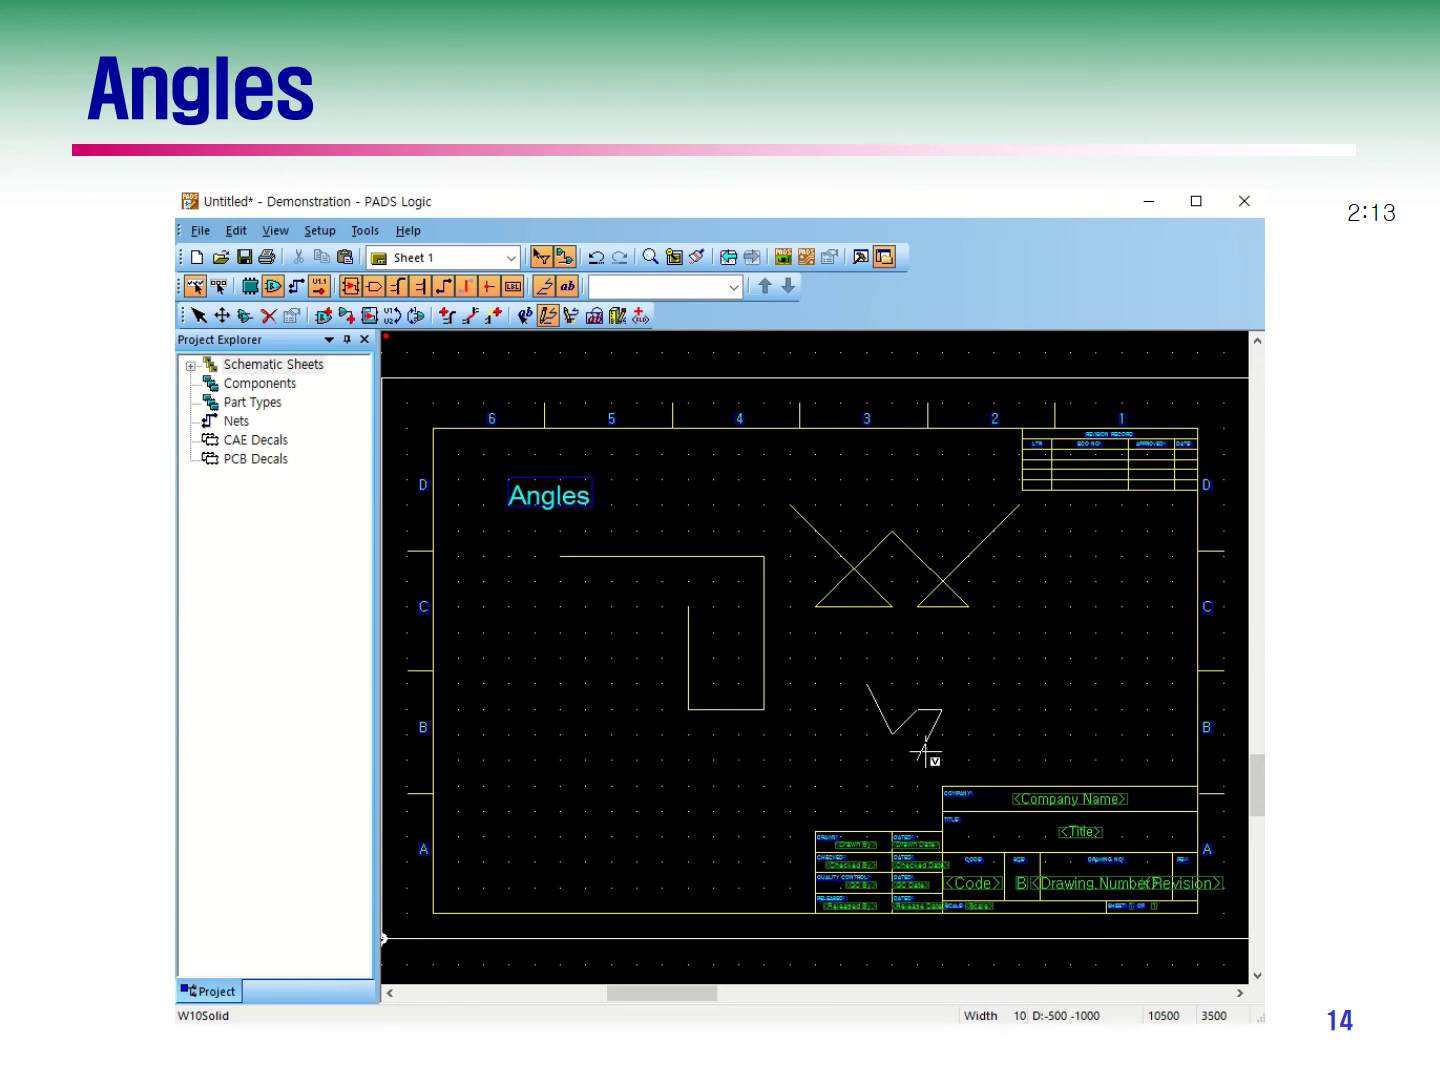
pyautogui.click(792, 814)
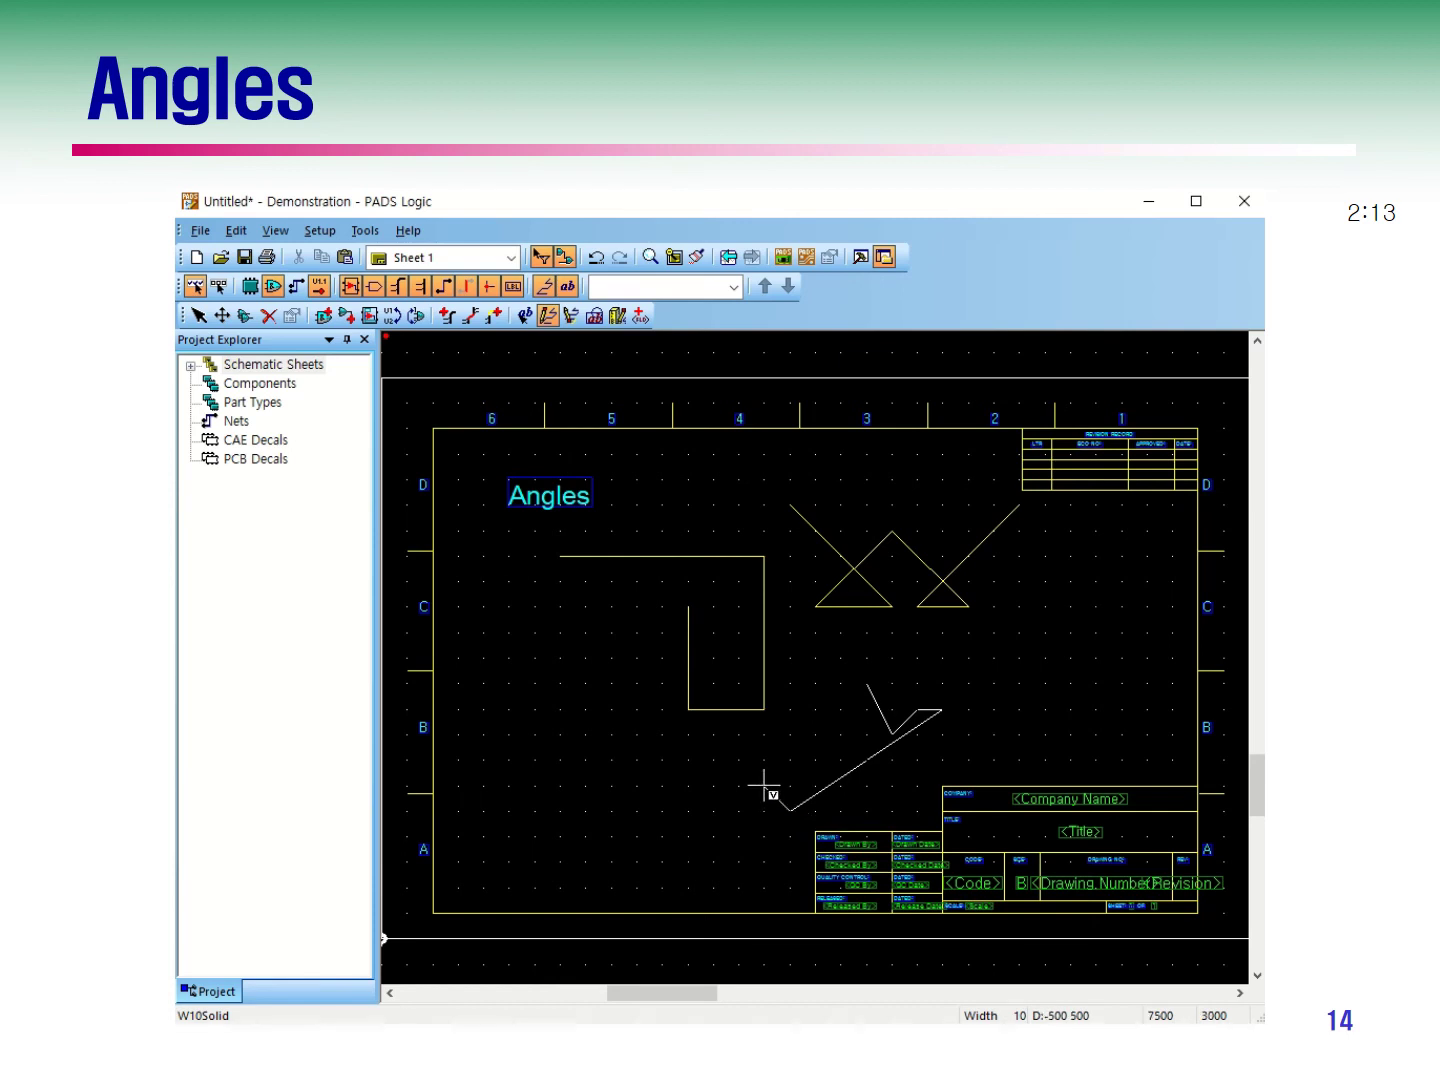
pyautogui.click(489, 810)
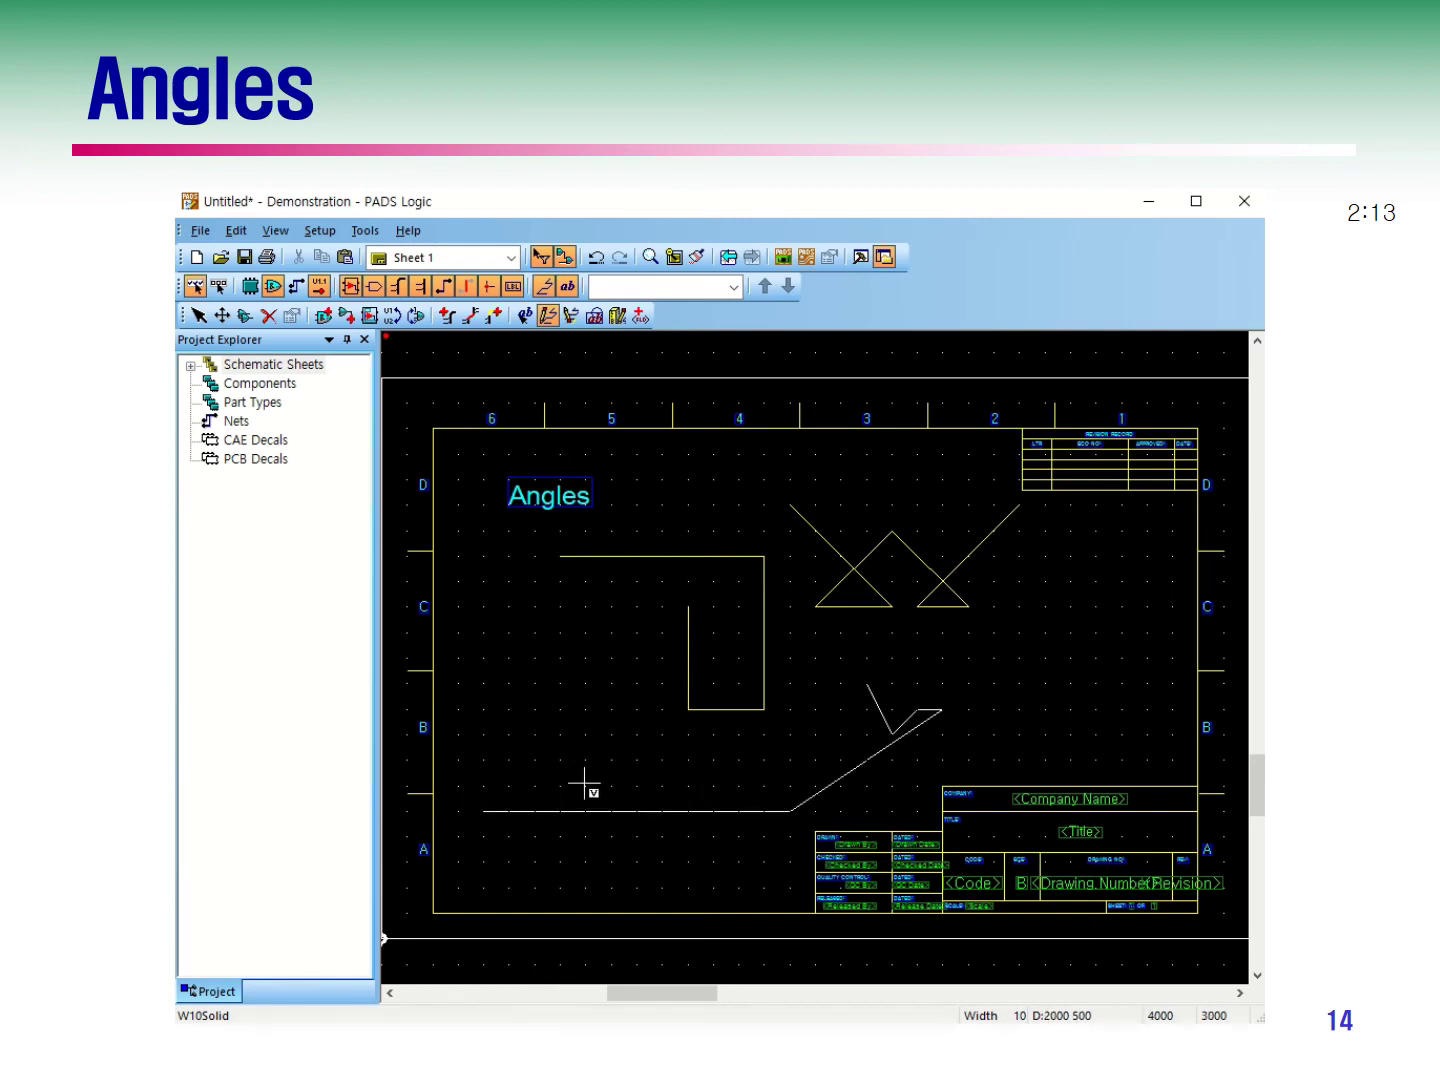
pyautogui.click(759, 786)
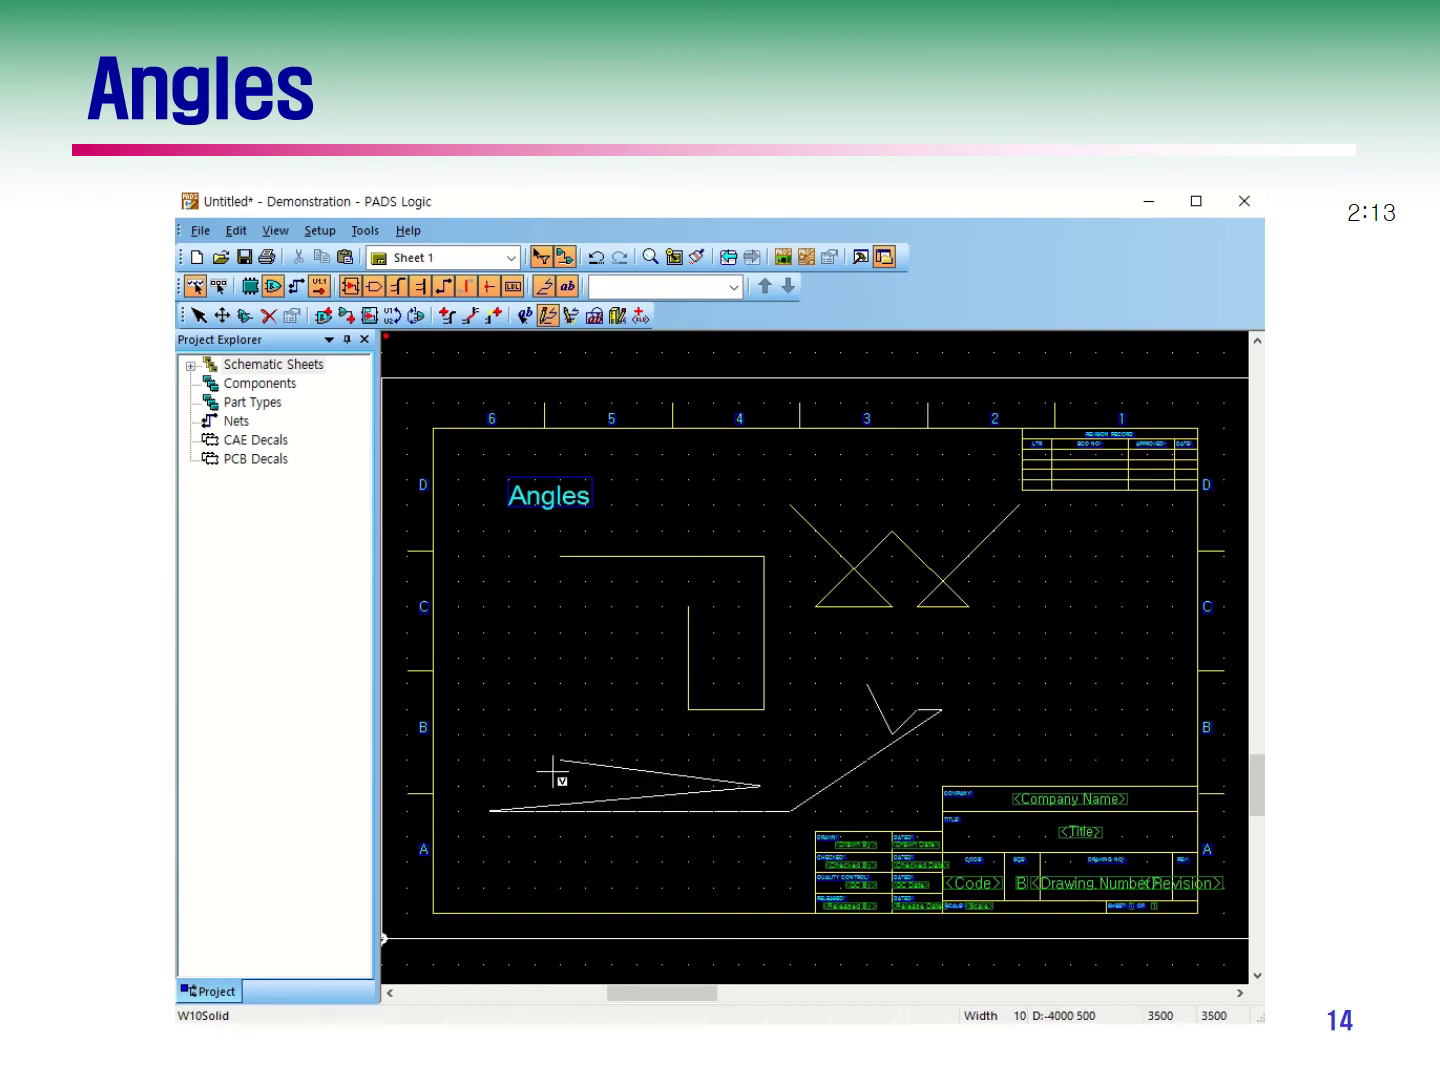
pyautogui.click(514, 761)
pyautogui.click(733, 735)
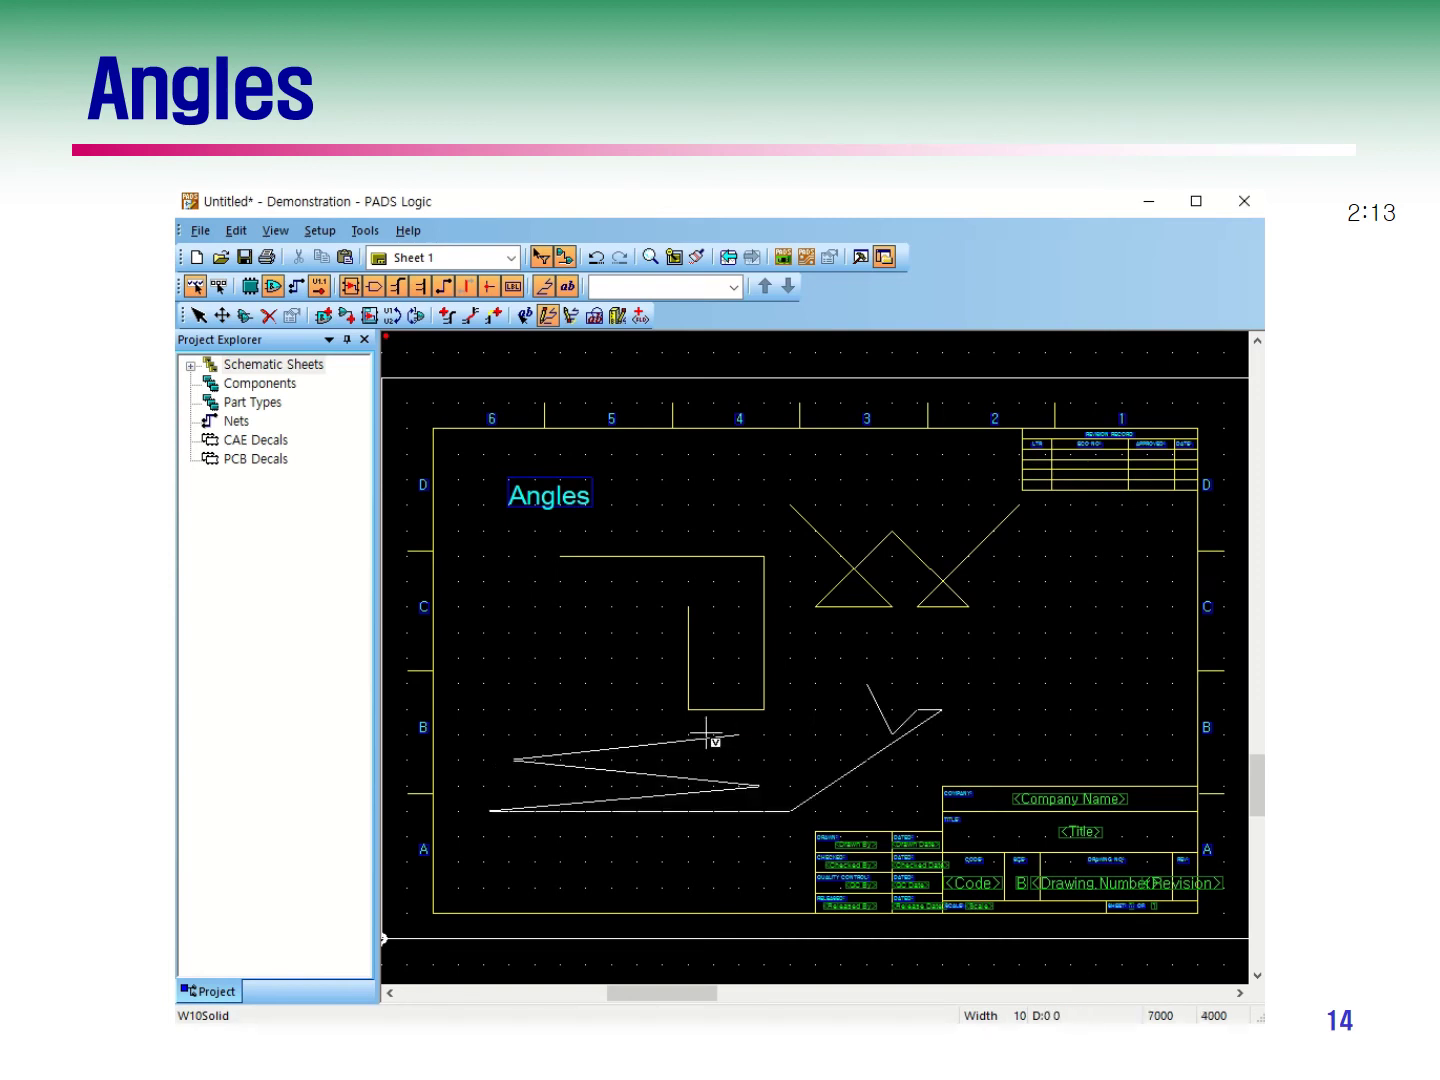
pyautogui.doubleClick(520, 711)
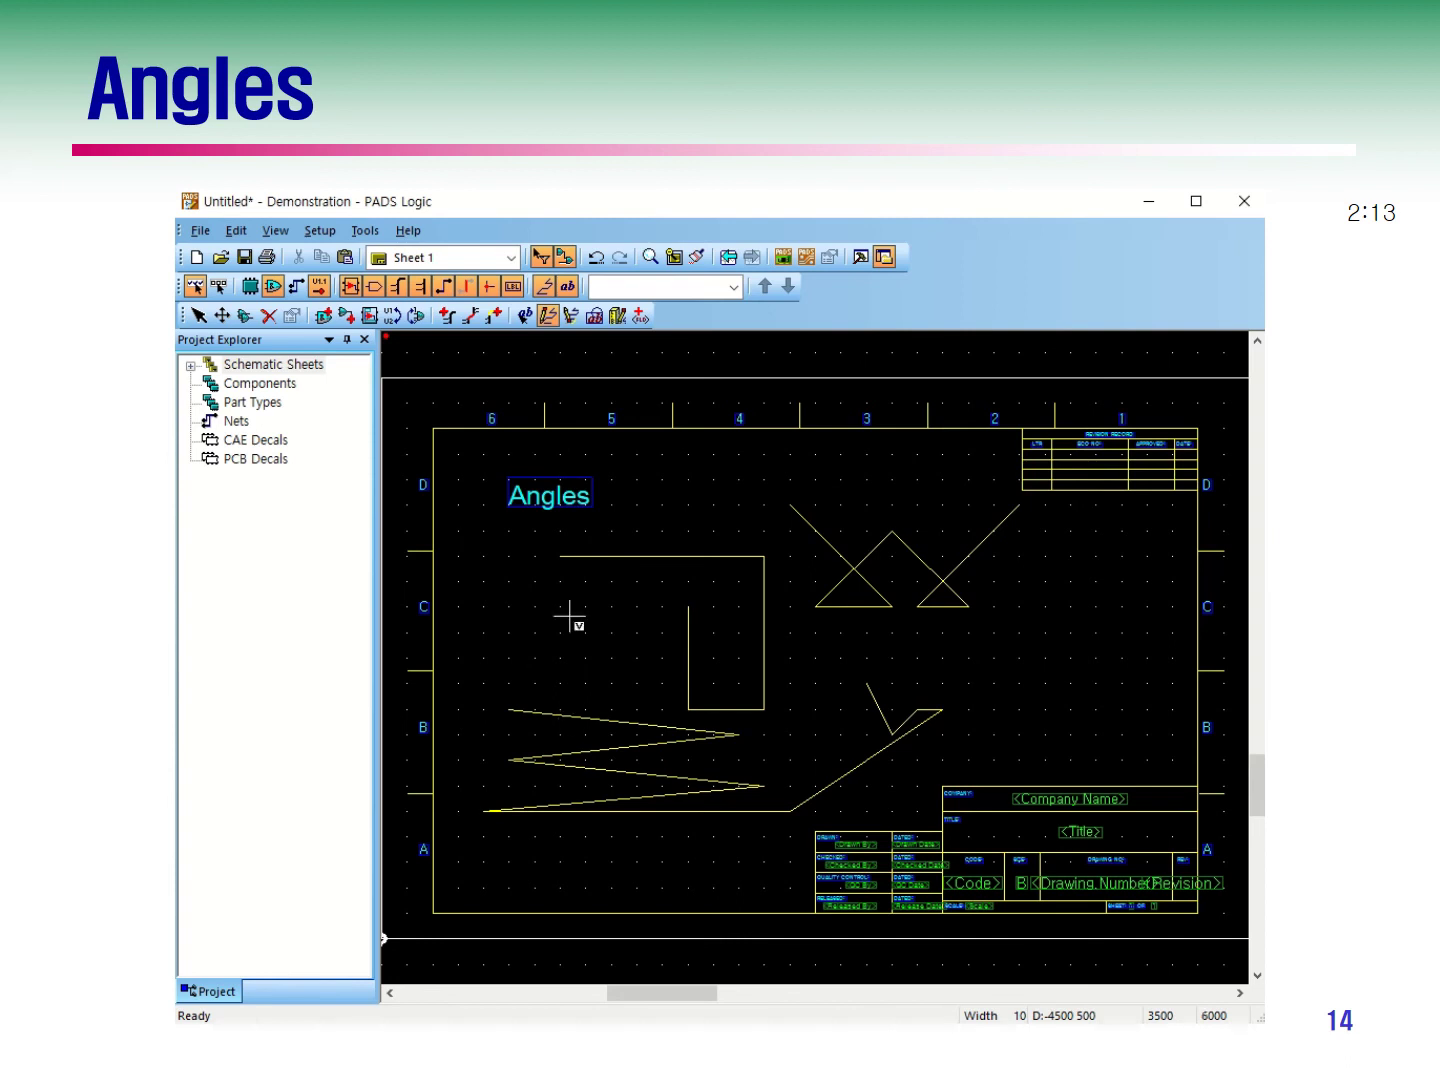
pyautogui.press('Escape')
# - Add the free text "AO AD AA" below the Angles text at X 2000, Y 6500
pyautogui.click(560, 501)
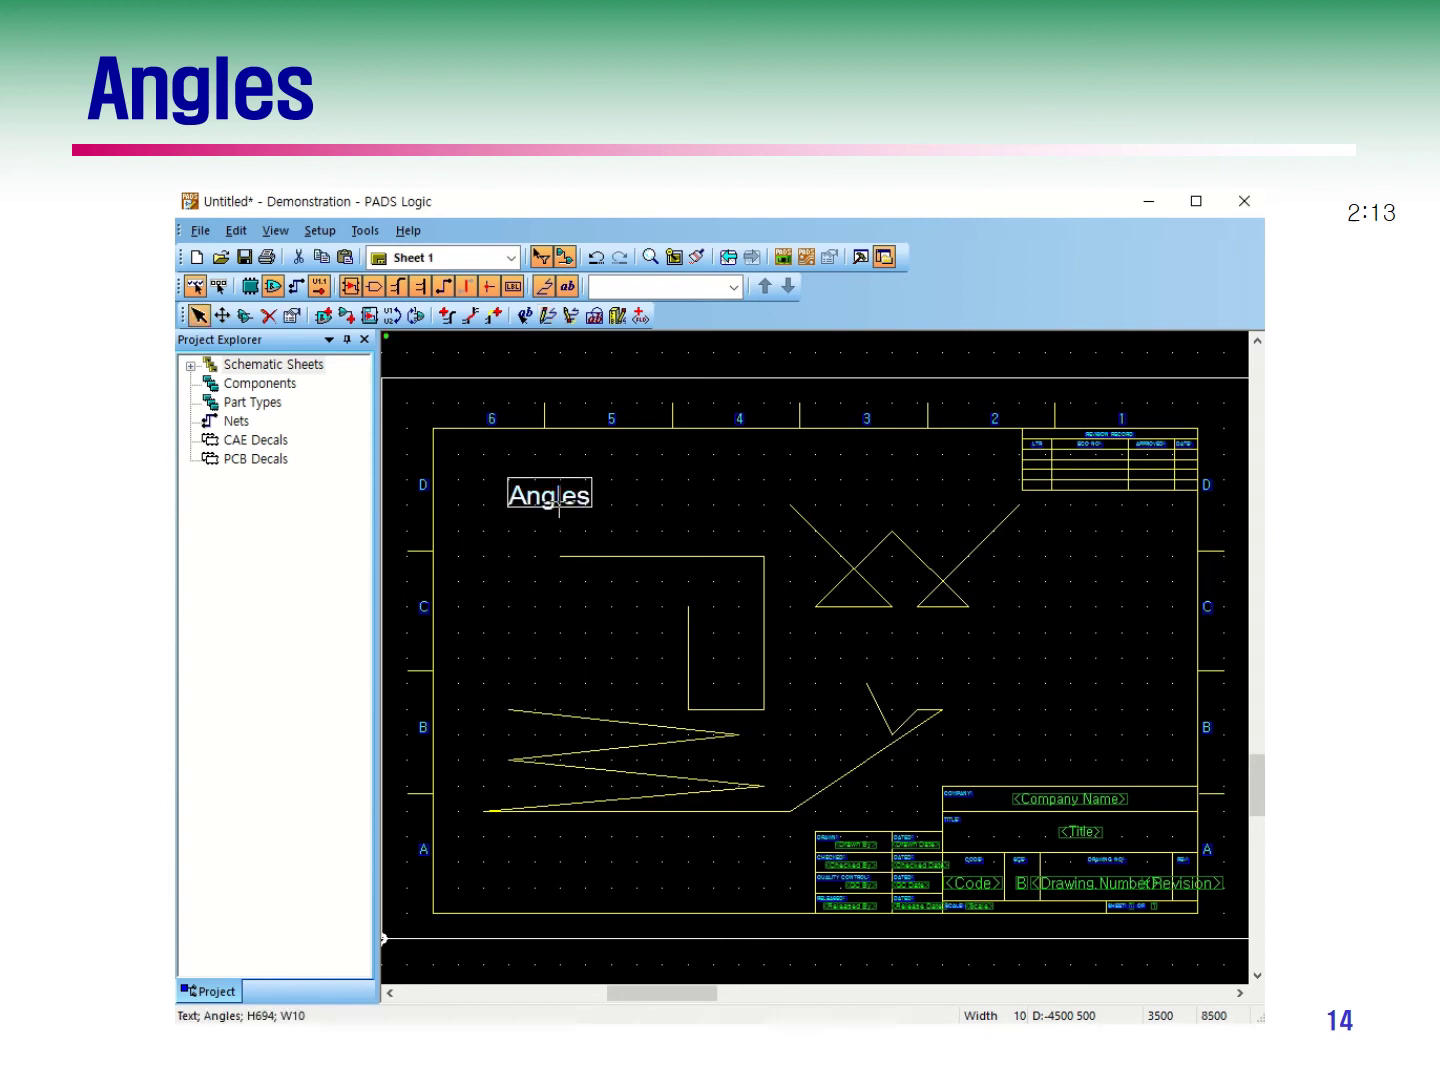
pyautogui.click(586, 529)
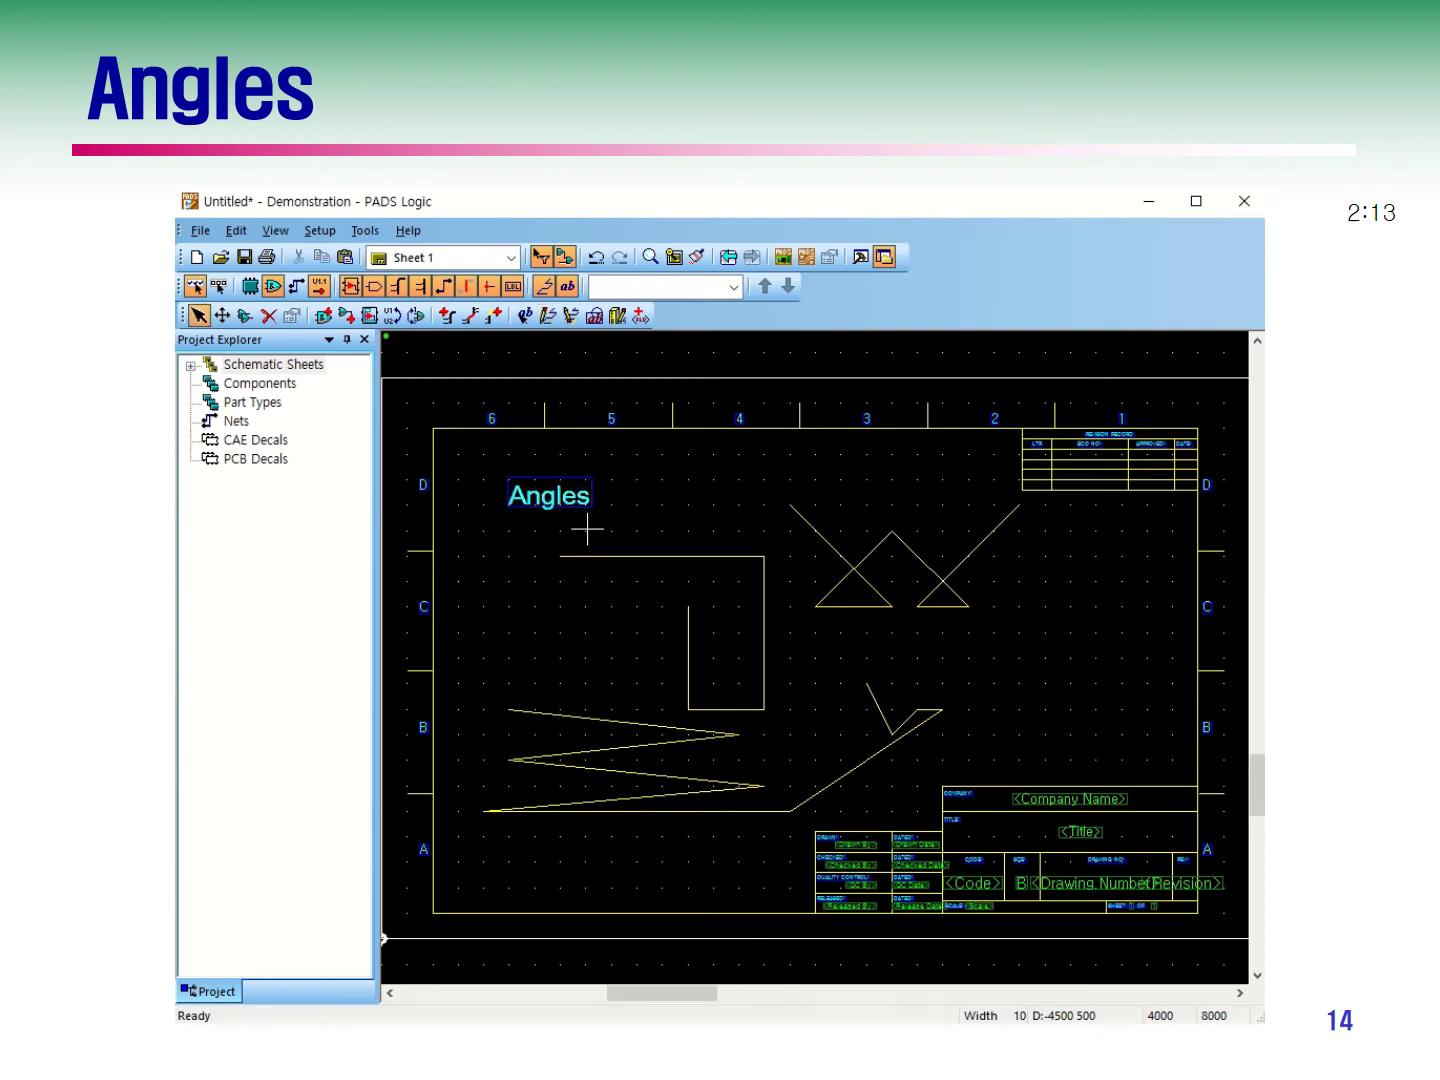
pyautogui.click(525, 316)
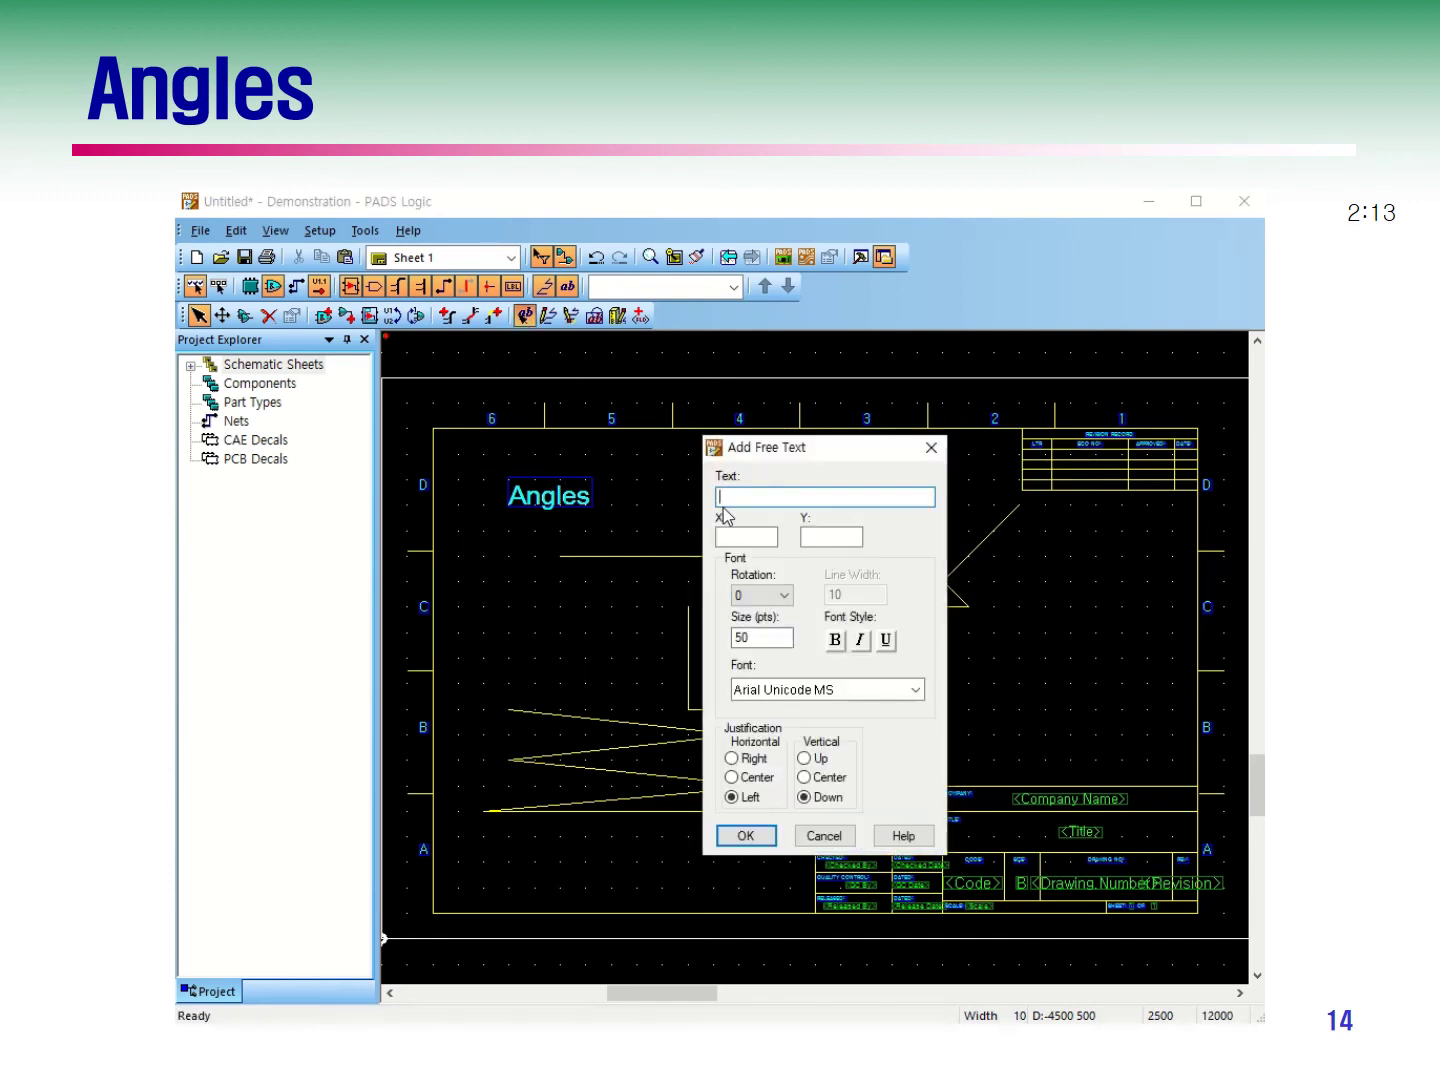
pyautogui.write('AO AD  AA')
pyautogui.press('Return')
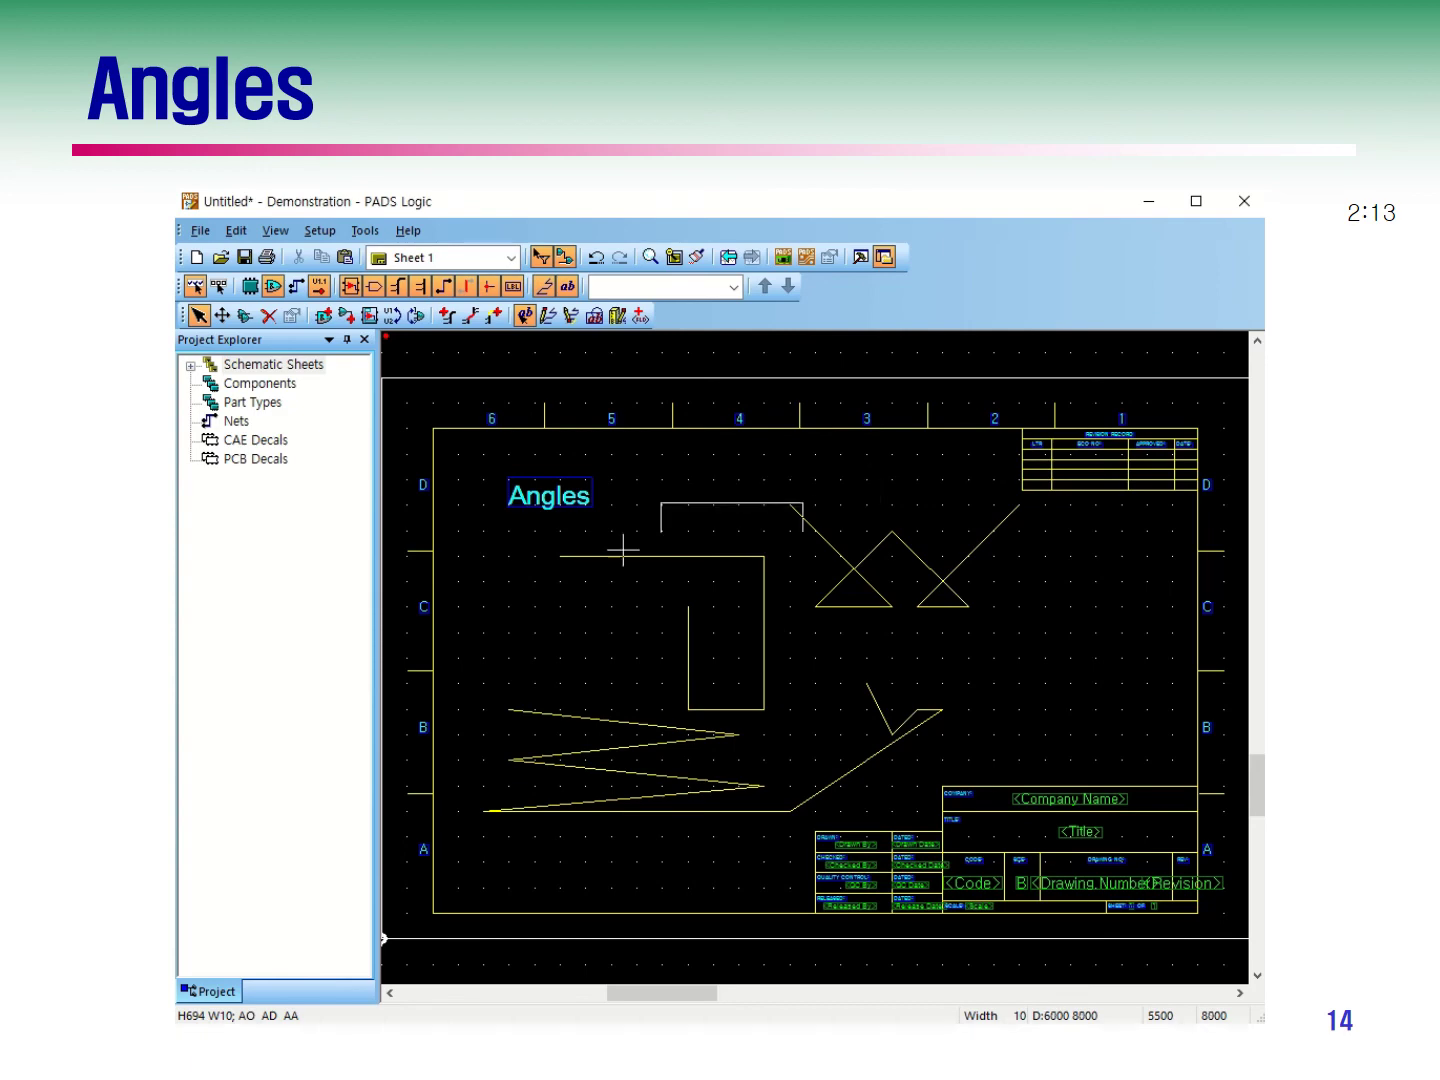
pyautogui.click(494, 612)
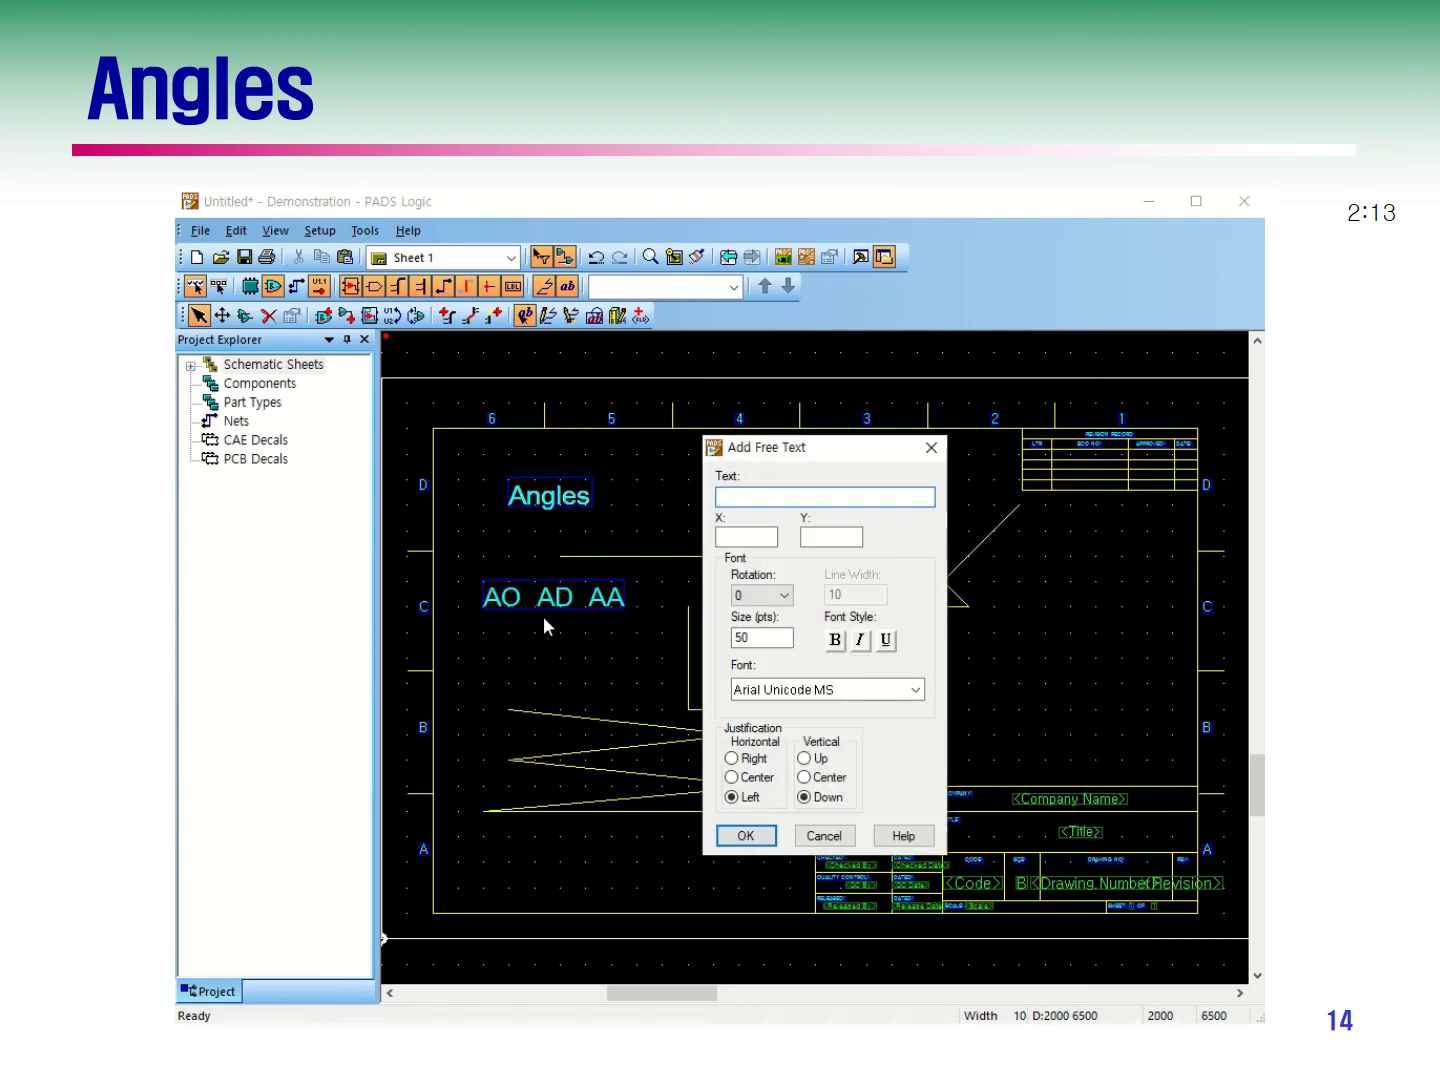
pyautogui.press('Escape')
# - Change the "AO AD AA" text to "AO- 90, AD-45, AA-*" and move it slightly up and to the right
pyautogui.doubleClick(530, 598)
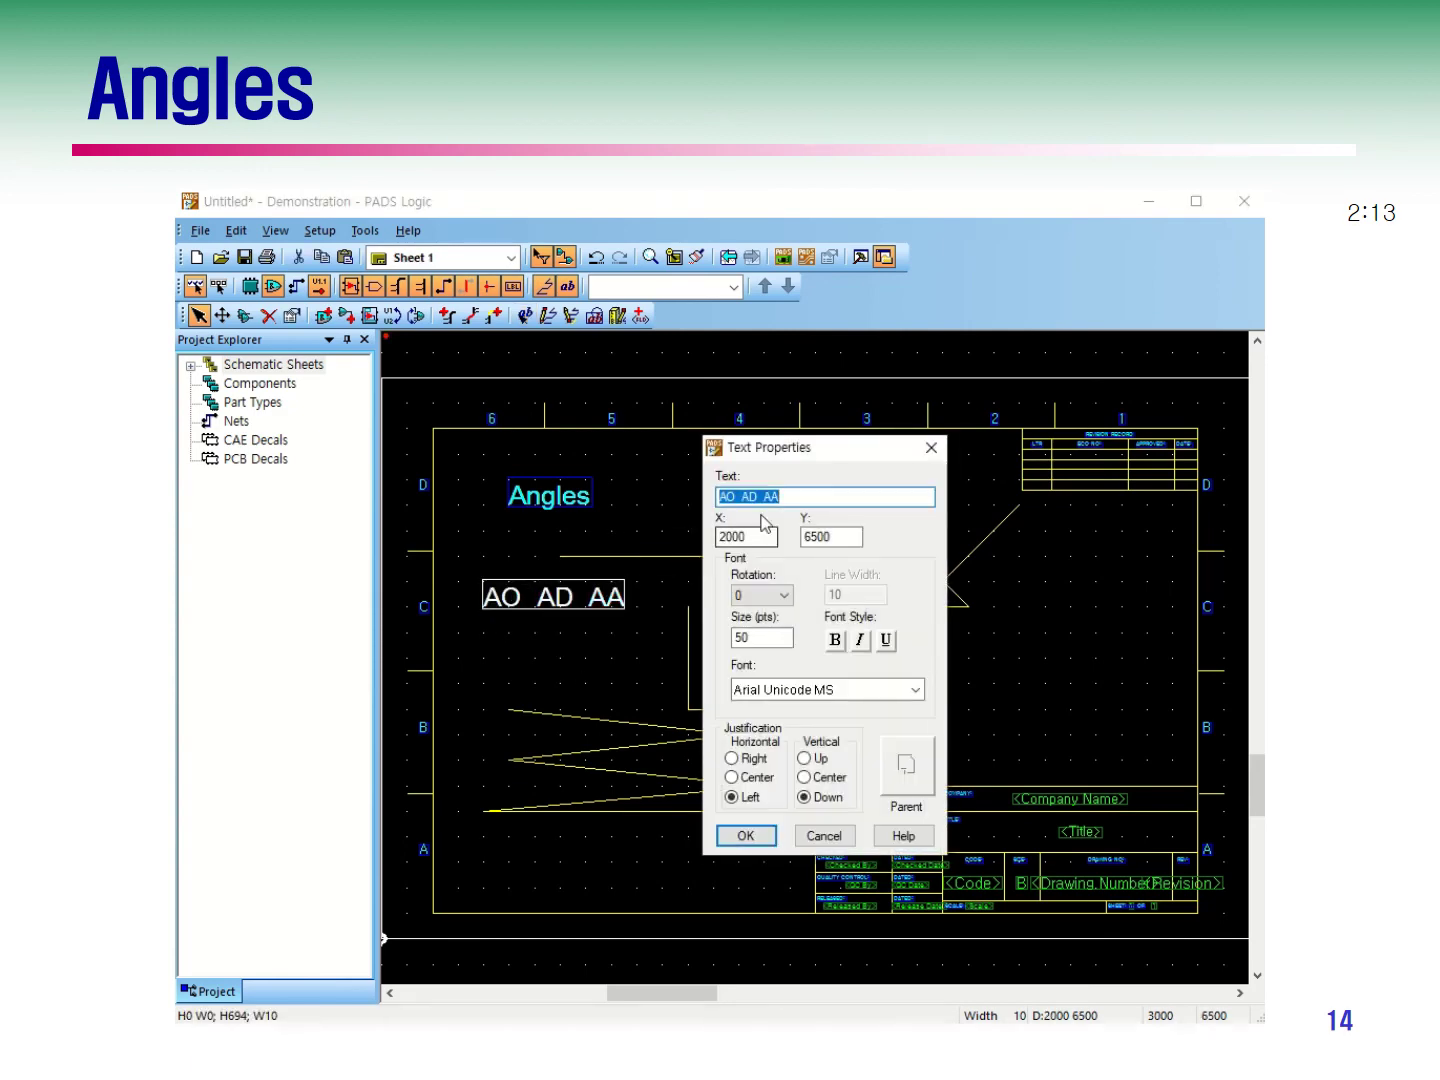
pyautogui.click(731, 503)
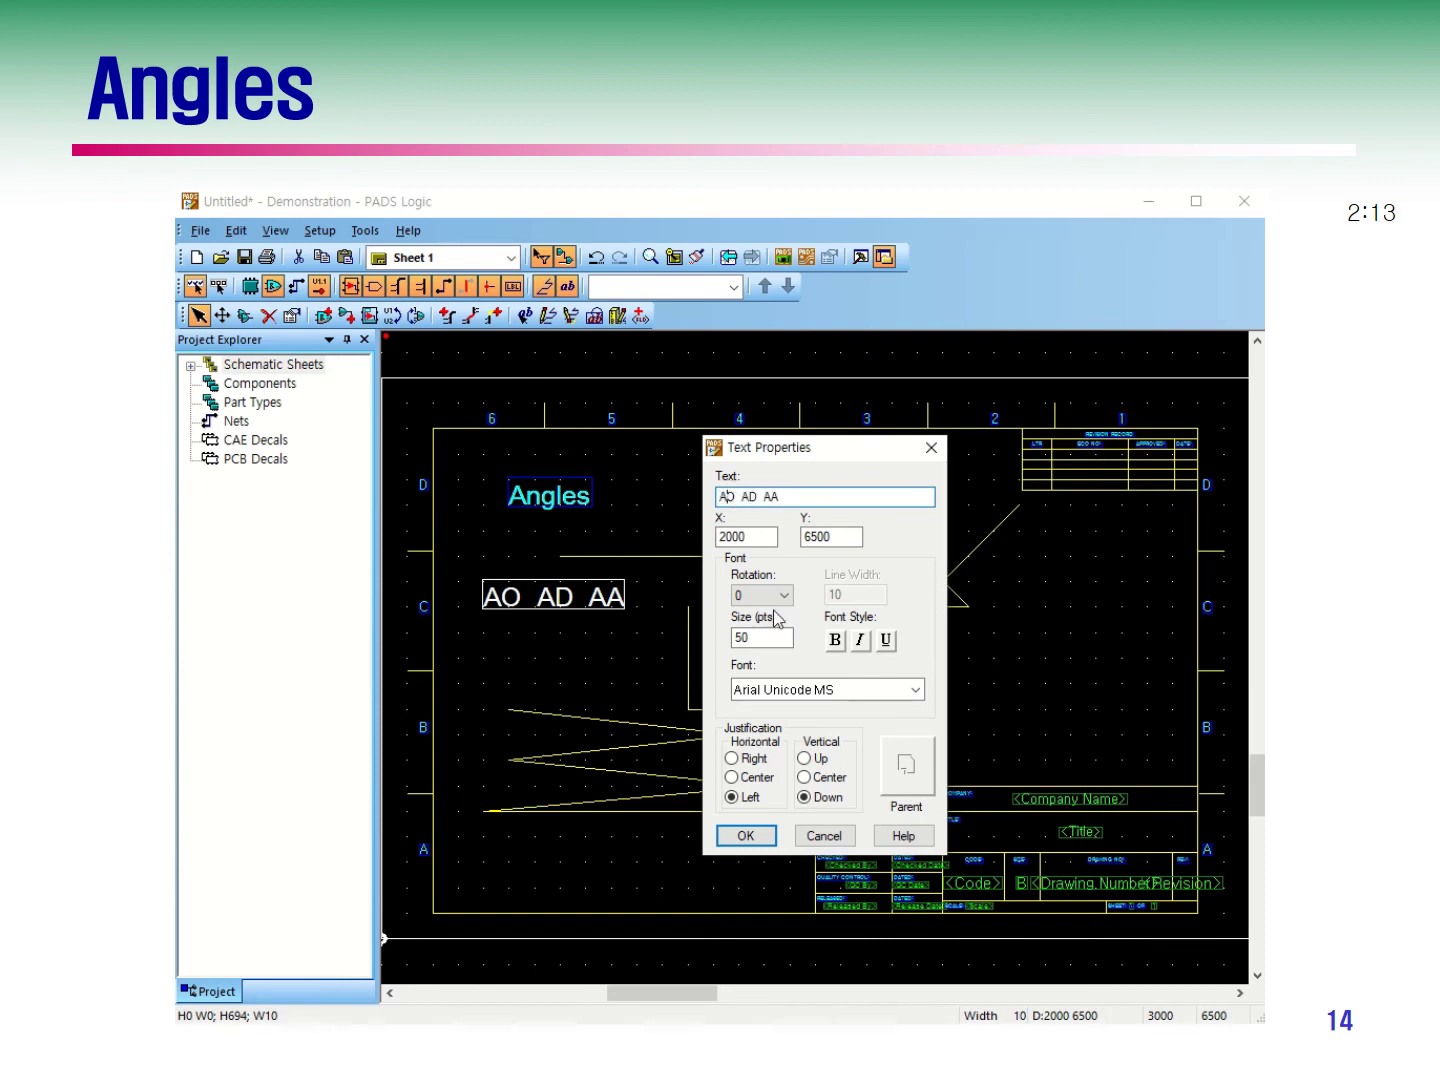
pyautogui.write('- 90,')
pyautogui.click(782, 497)
pyautogui.write('-45,  AA-*')
pyautogui.press('Return')
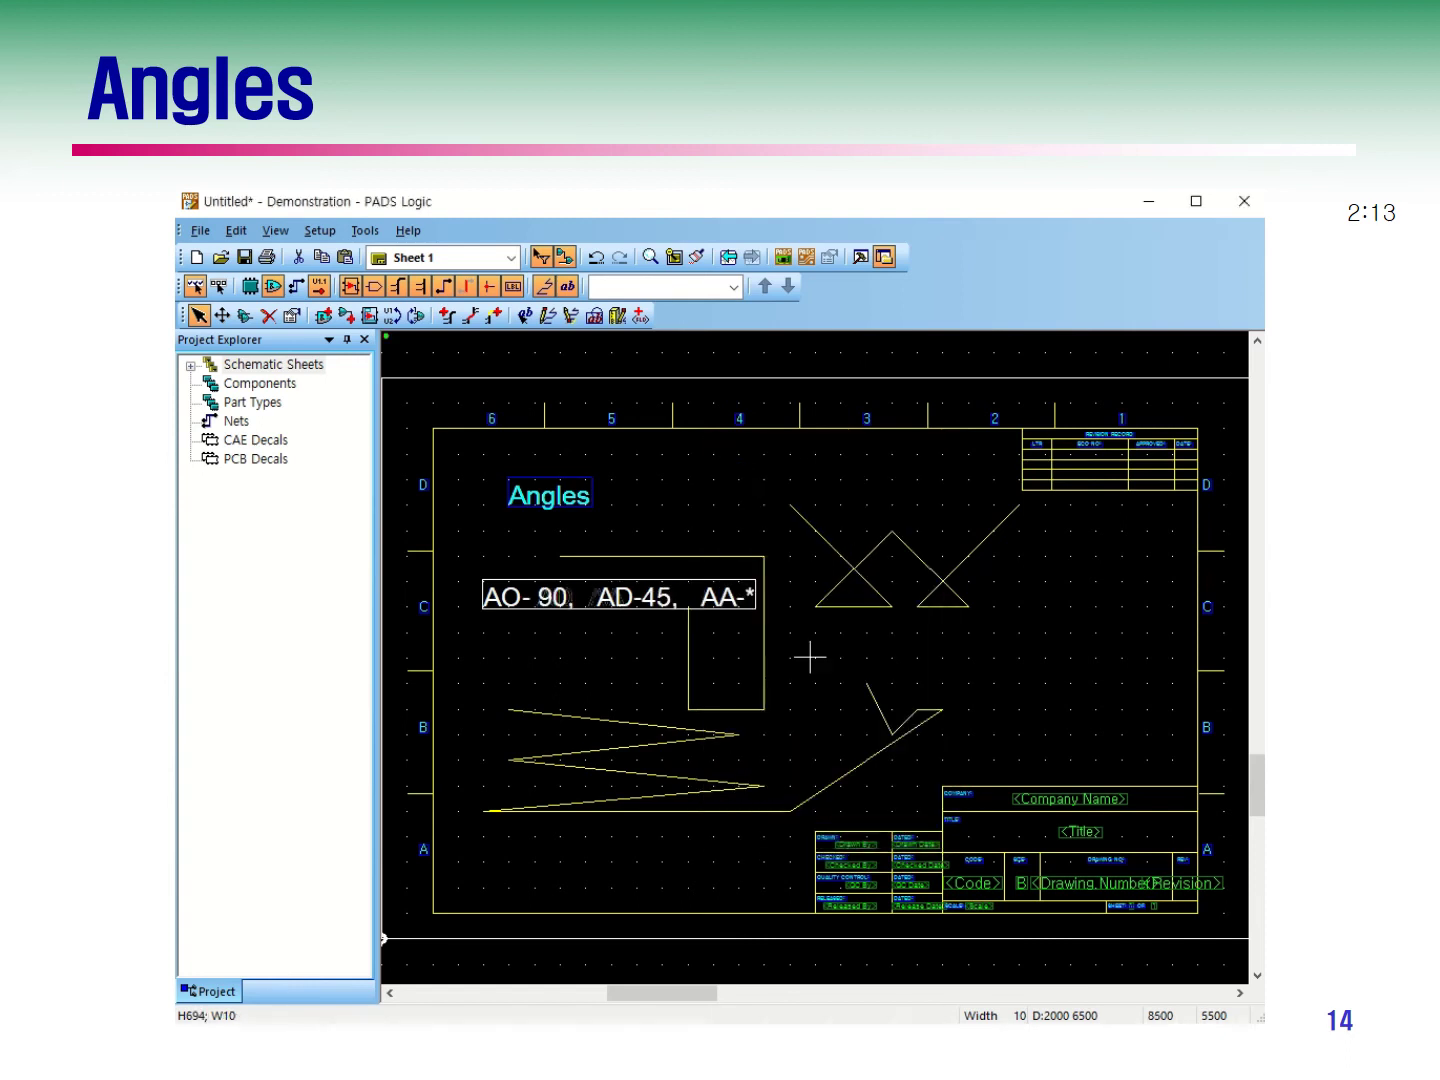
pyautogui.click(999, 672)
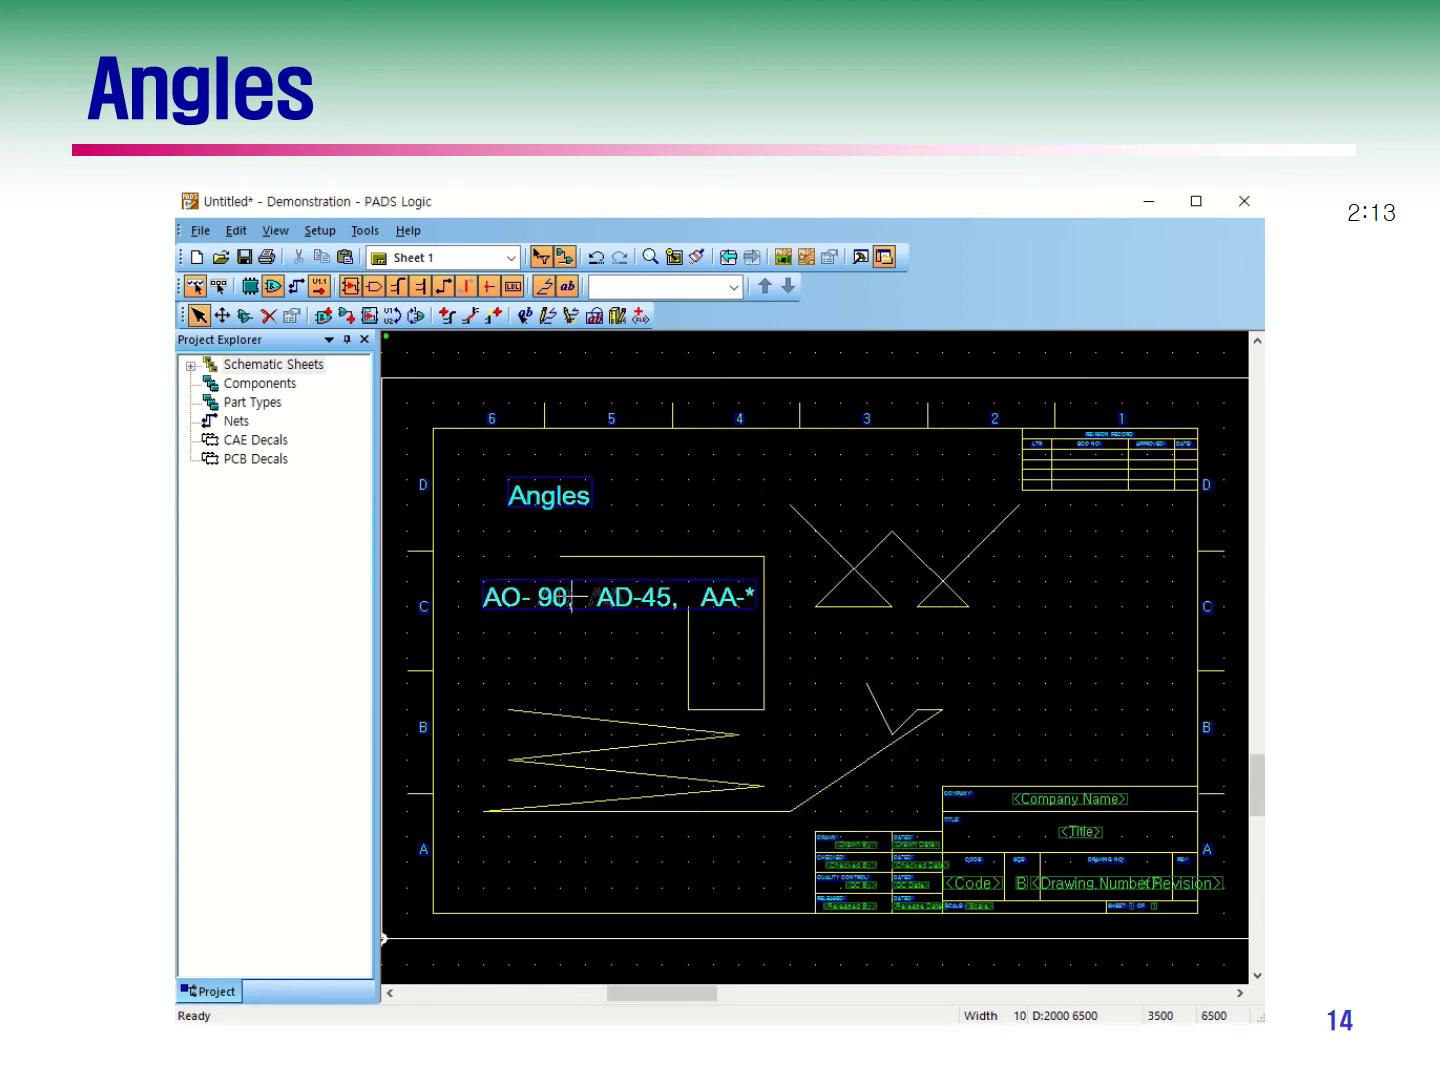
pyautogui.moveTo(572, 598); pyautogui.dragTo(489, 594)
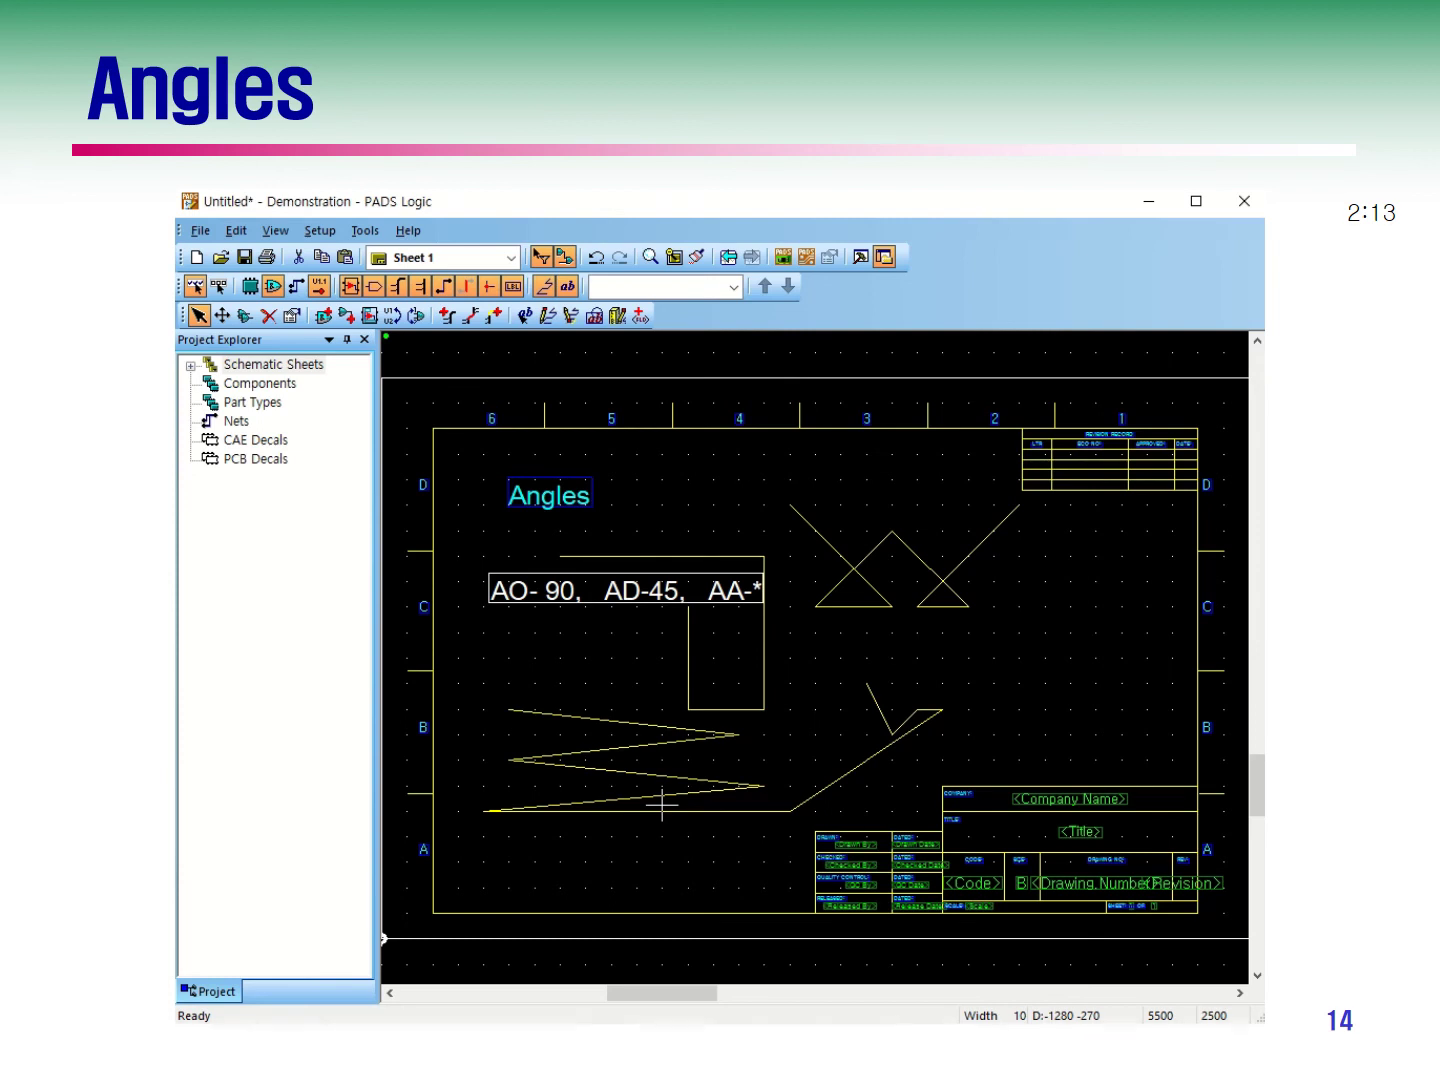
pyautogui.moveTo(295, 185)
pyautogui.mouseDown()
pyautogui.moveTo(265, 45)
pyautogui.moveTo(270, 167)
pyautogui.mouseUp()
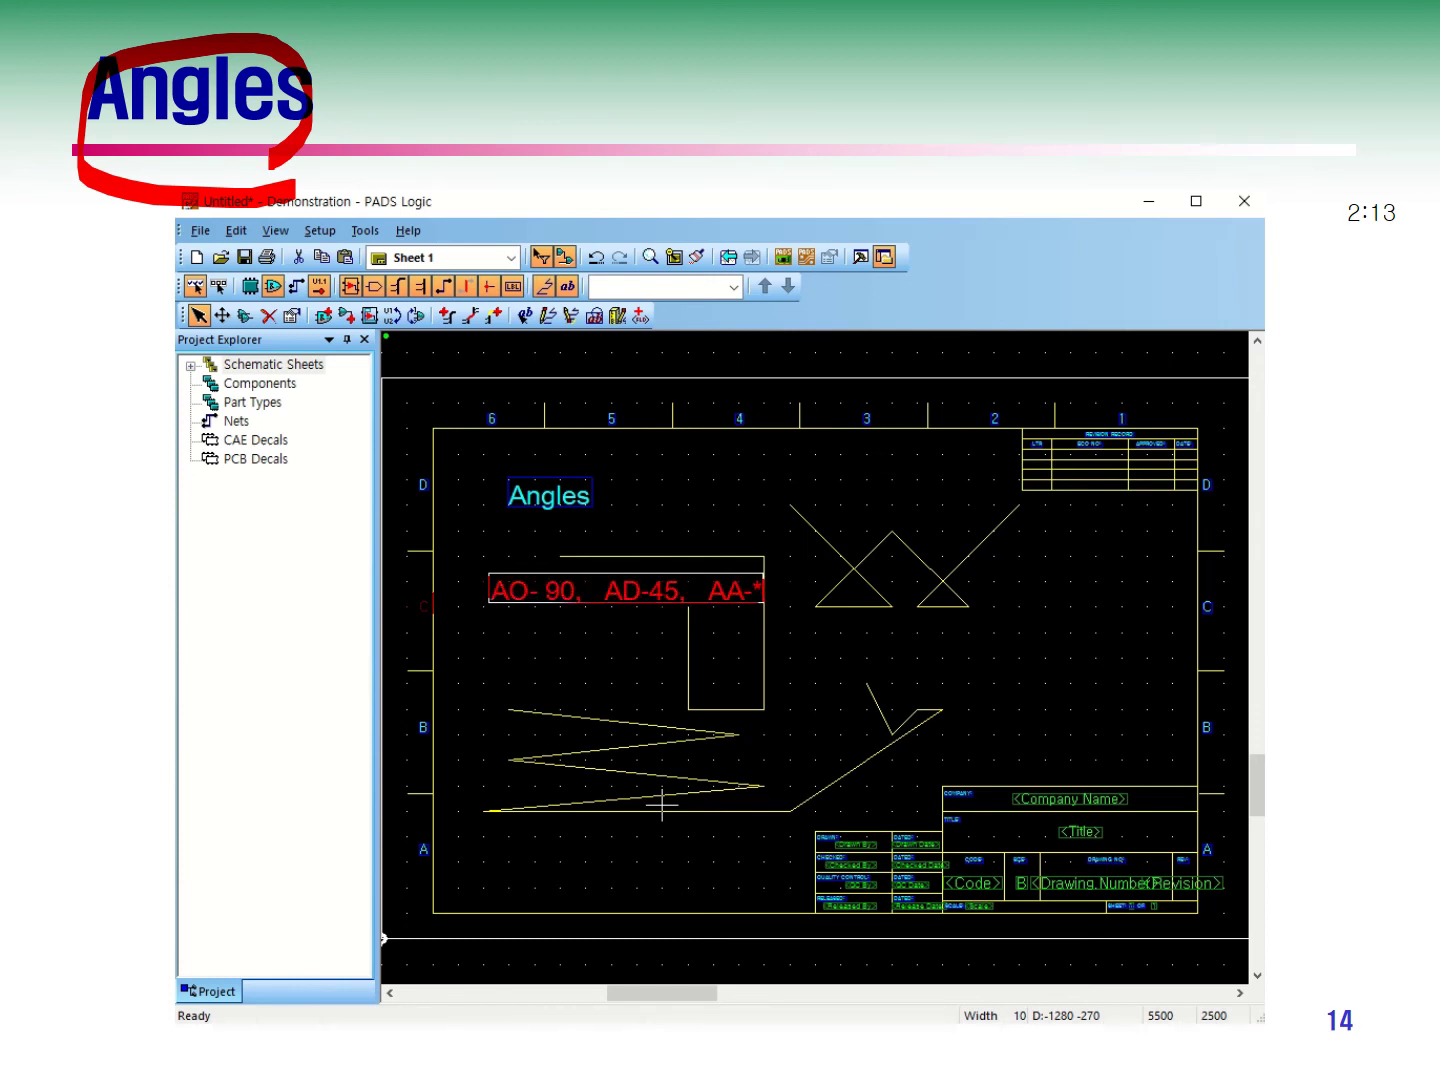
pyautogui.press('Right')
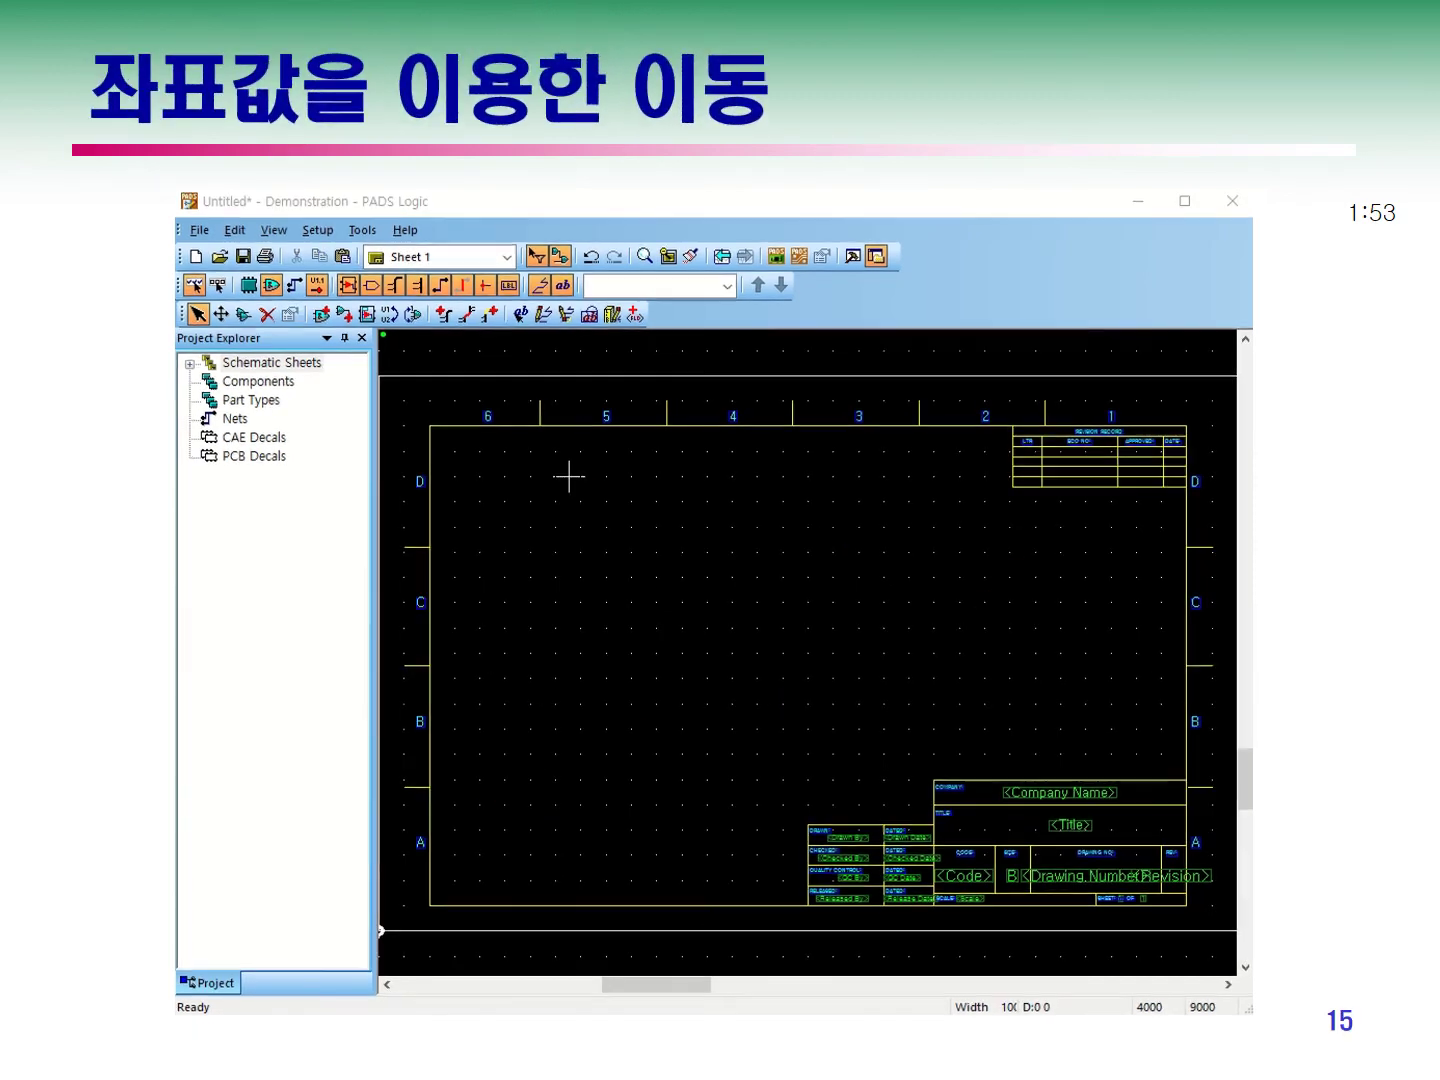